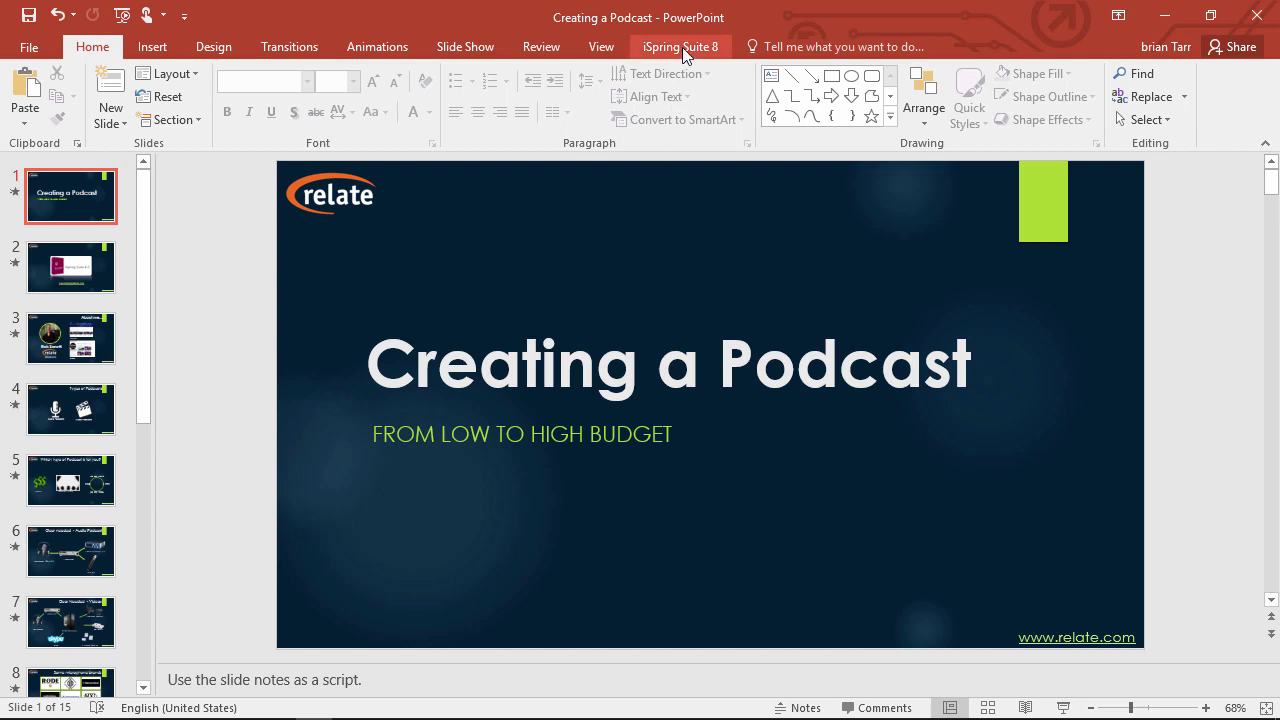
Step: Record a webcam video narration with iSpring Suite, starting on slide 1 and advancing to slide 2, and keep the recording
click(684, 50)
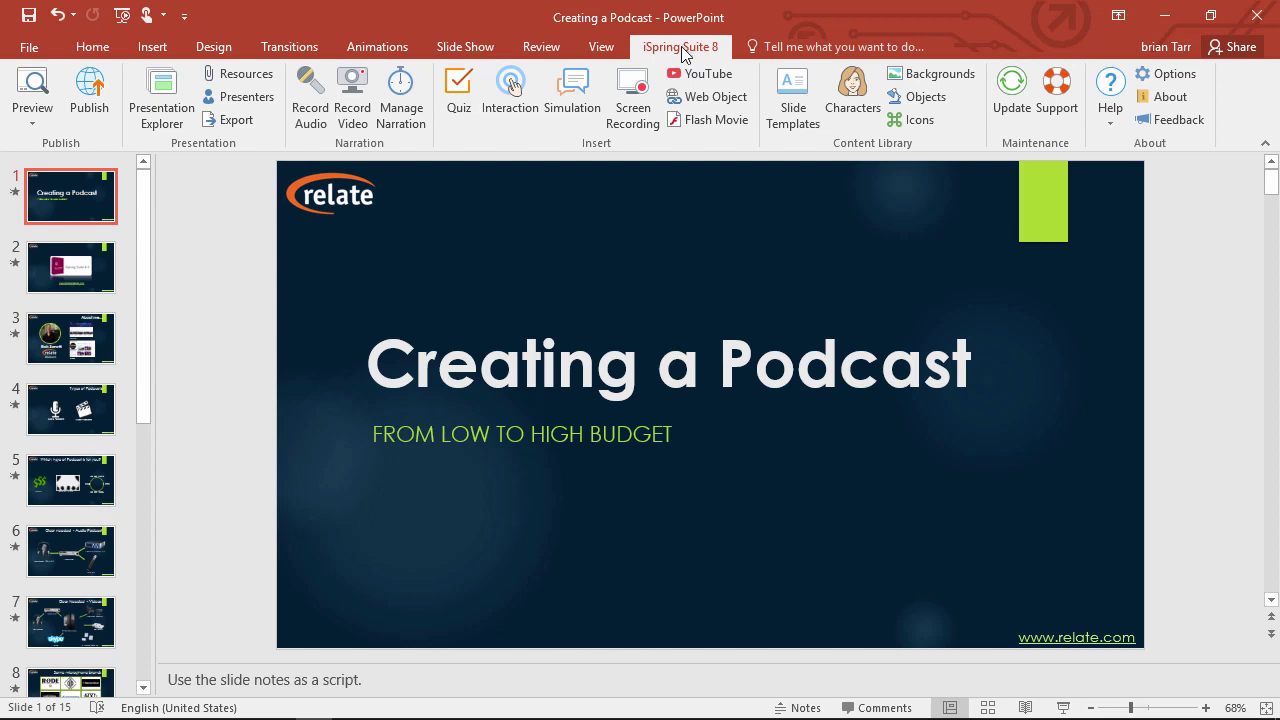
click(80, 265)
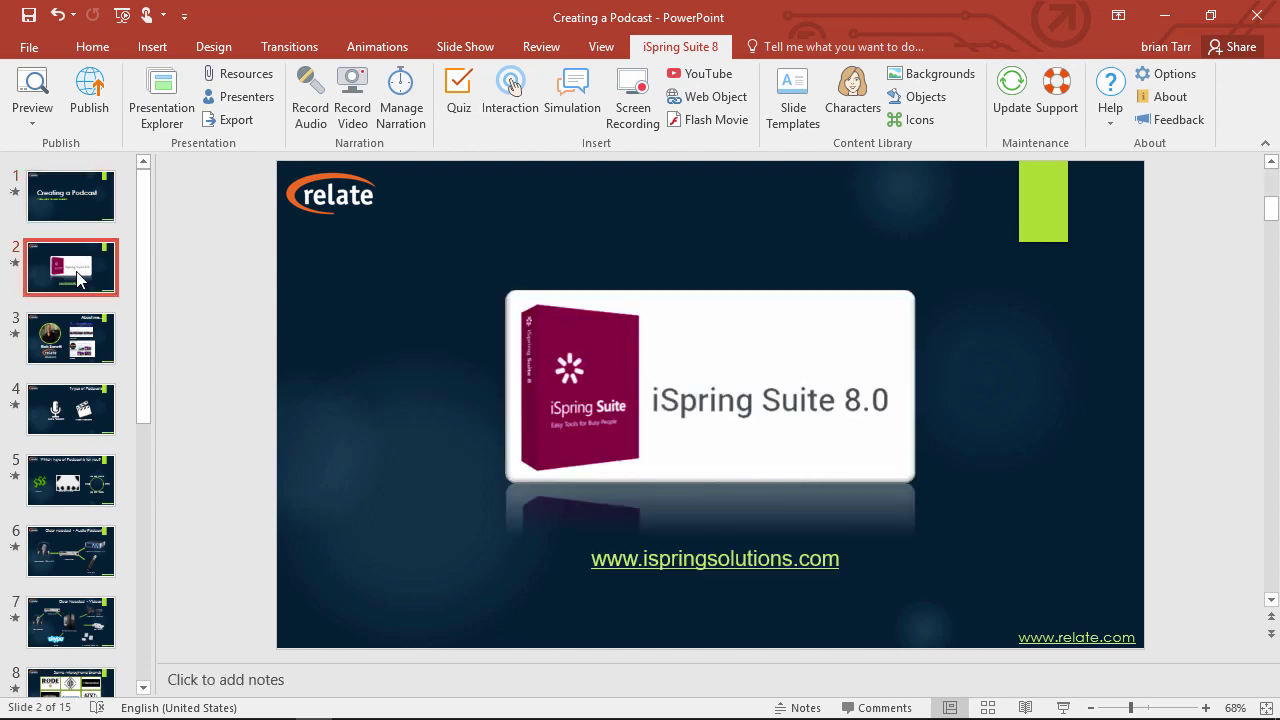
click(72, 222)
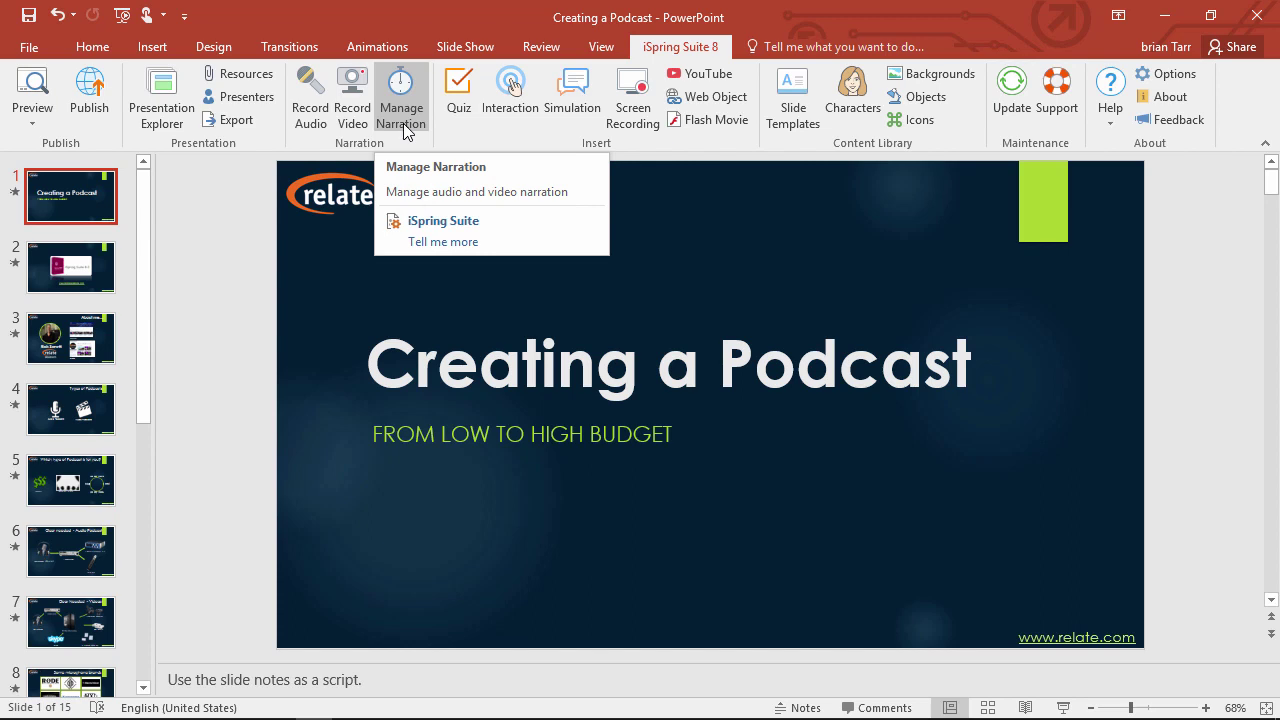
click(351, 127)
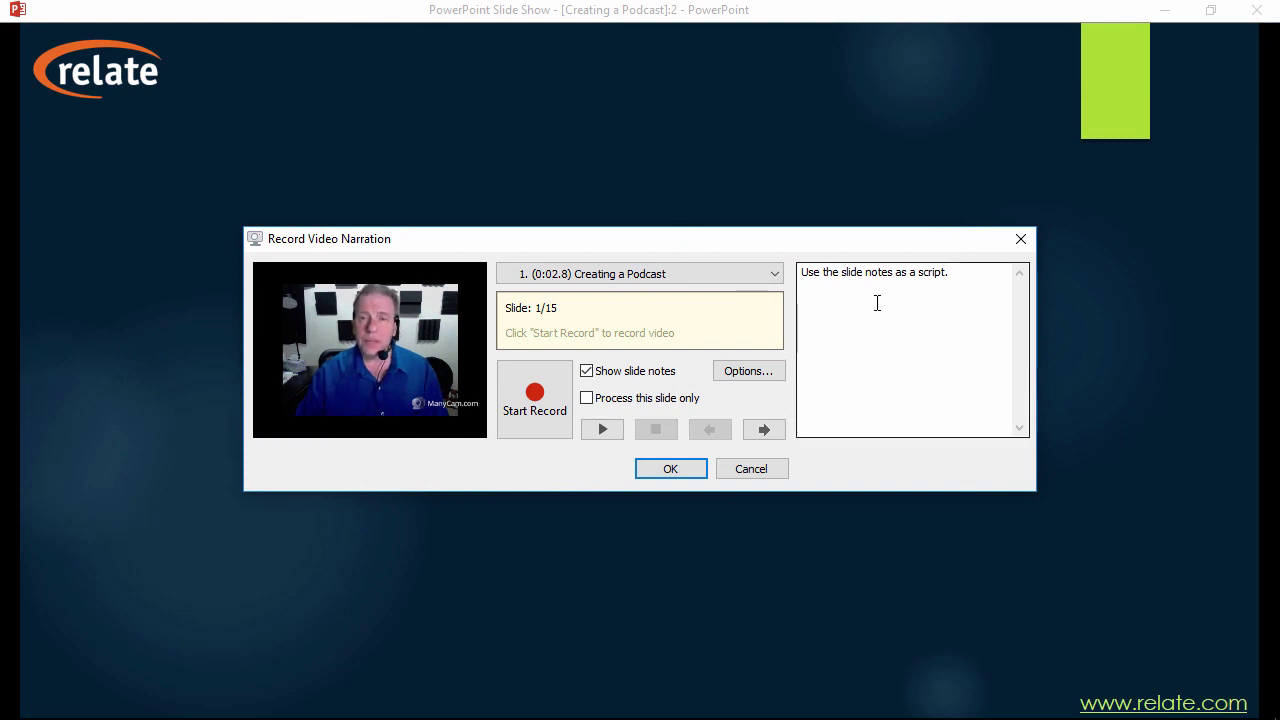
click(530, 420)
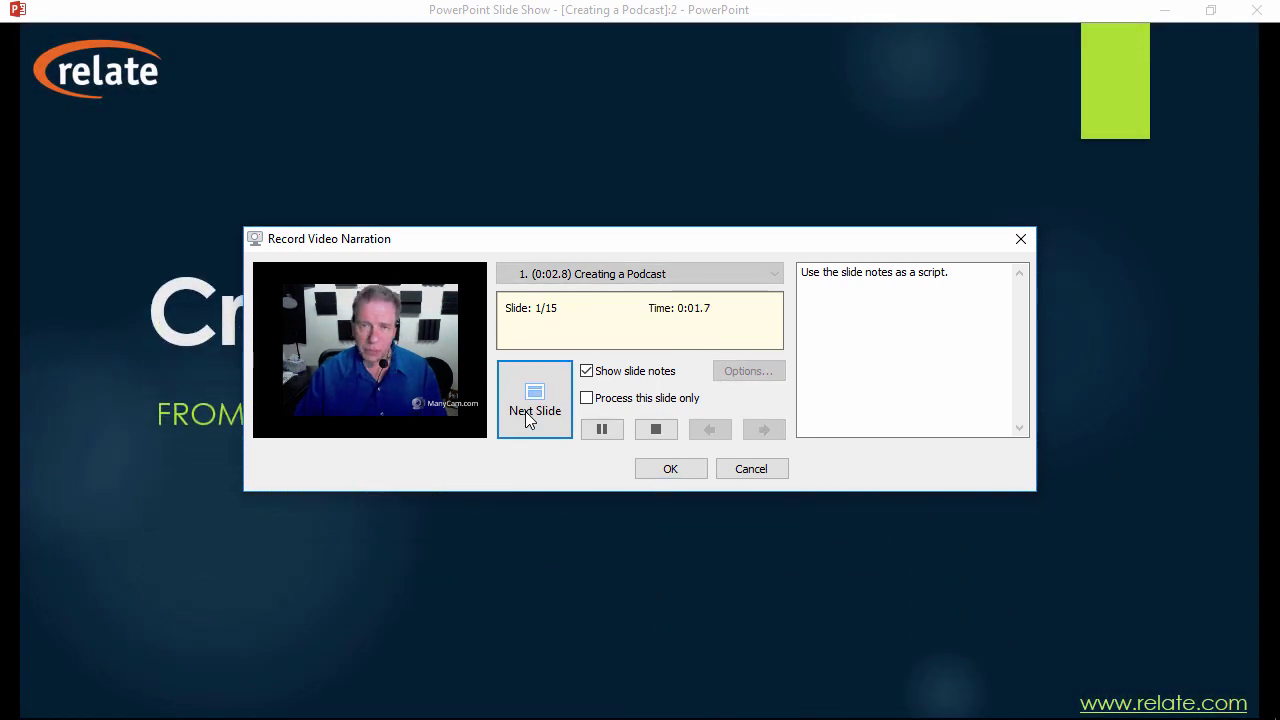
click(529, 420)
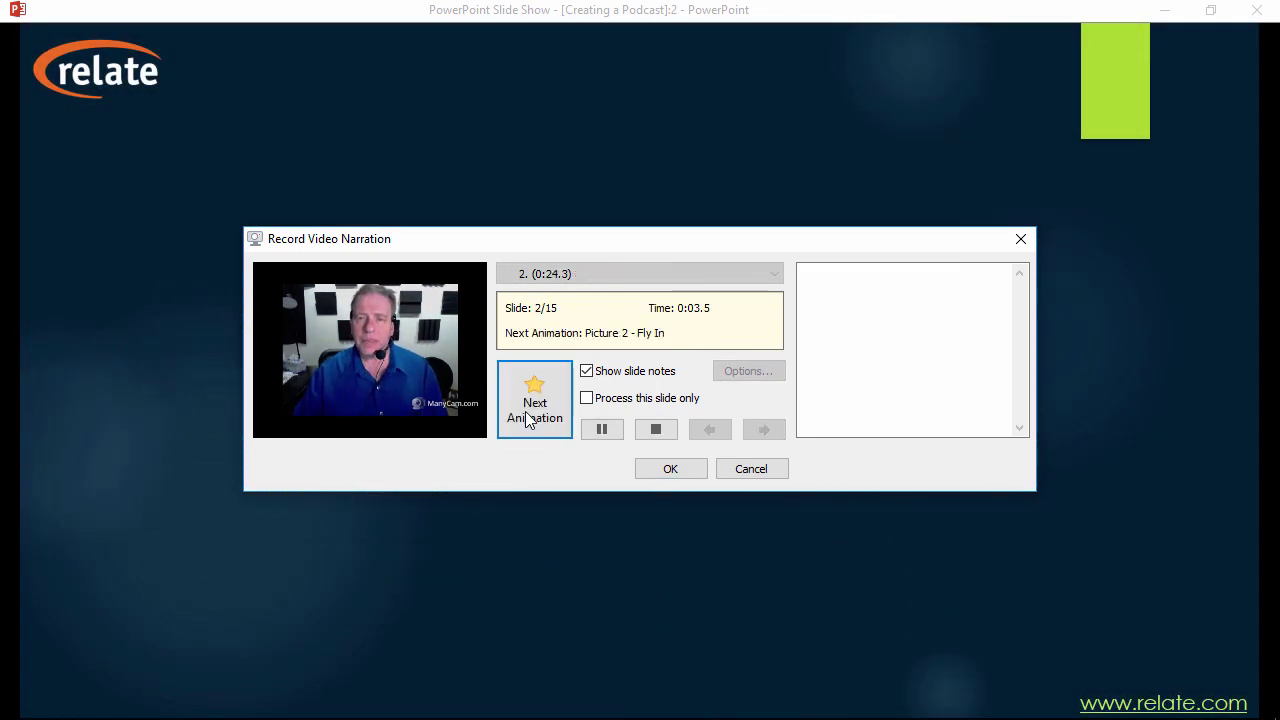
click(681, 470)
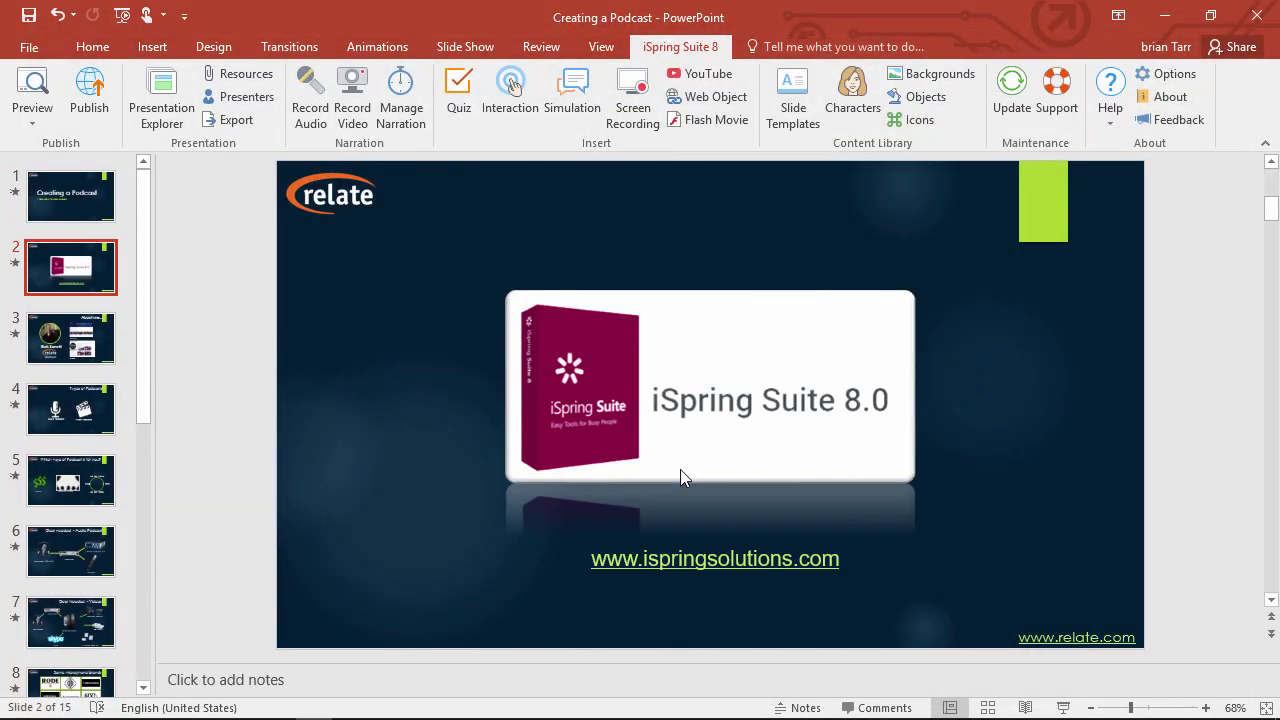
Step: Open the narration editor and delete the two recorded video clips on slides 1 and 2
click(404, 110)
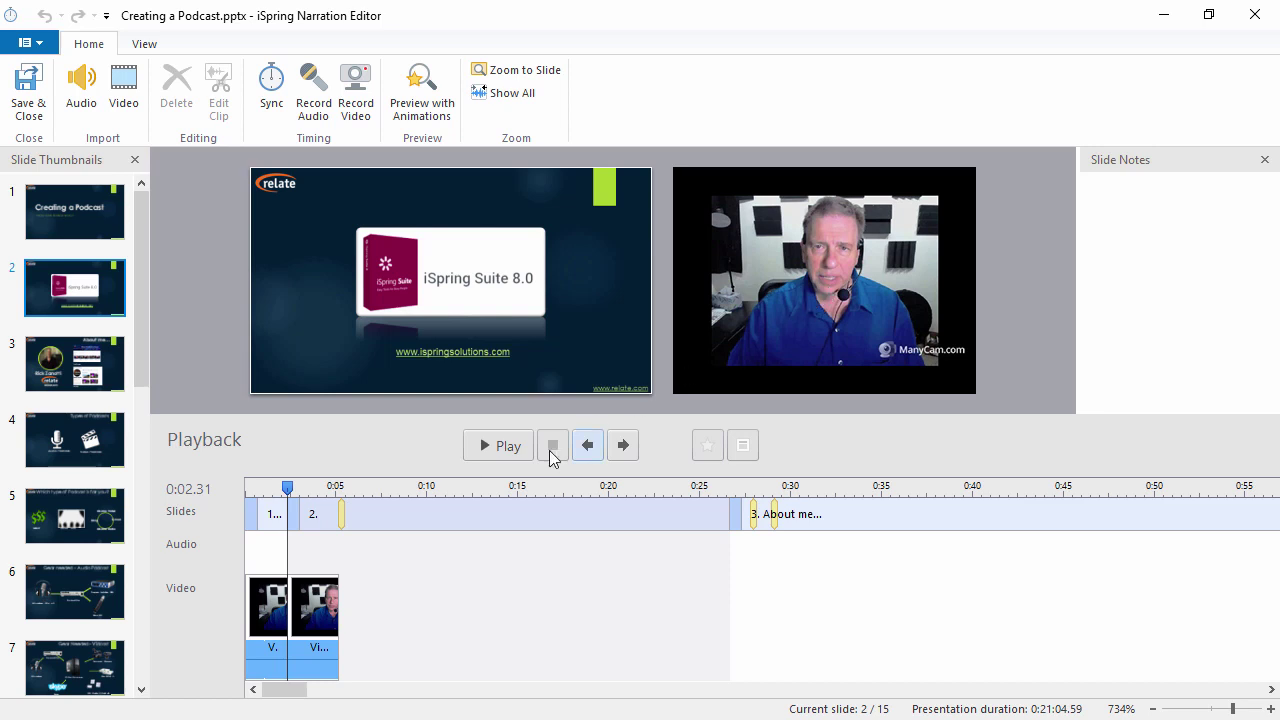
click(275, 605)
ctrl+click(315, 605)
key(Delete)
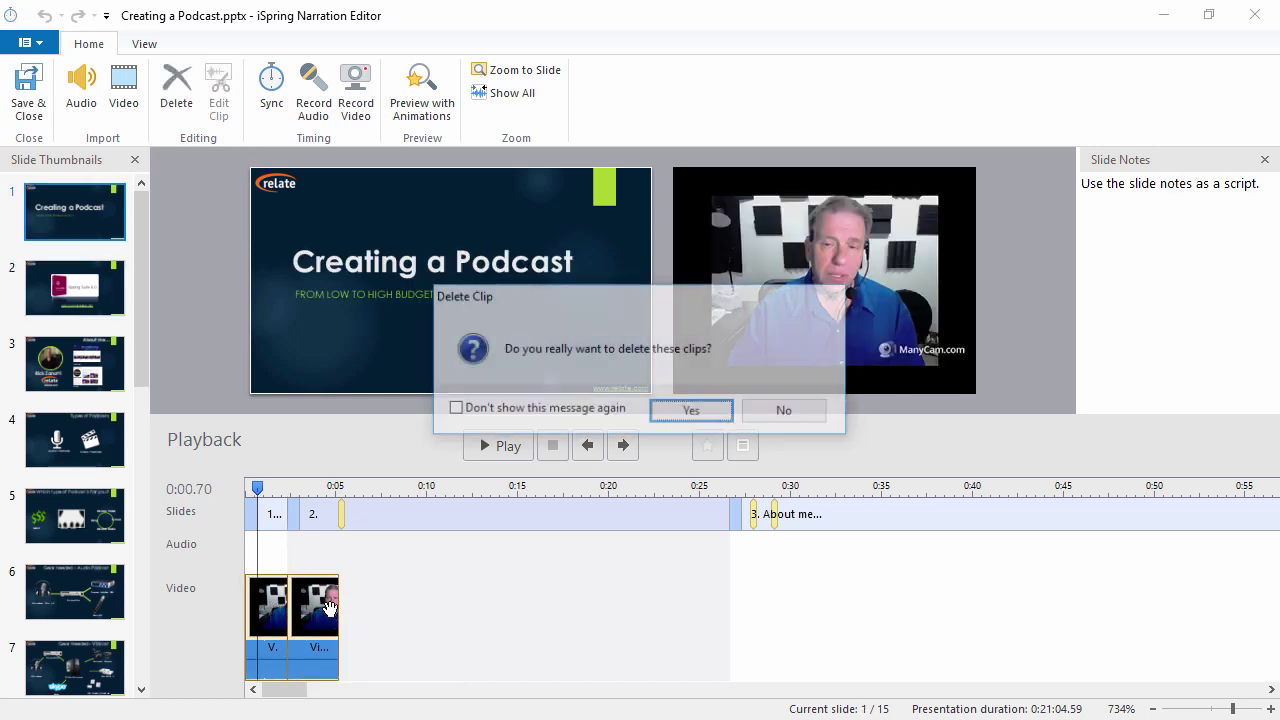
click(699, 414)
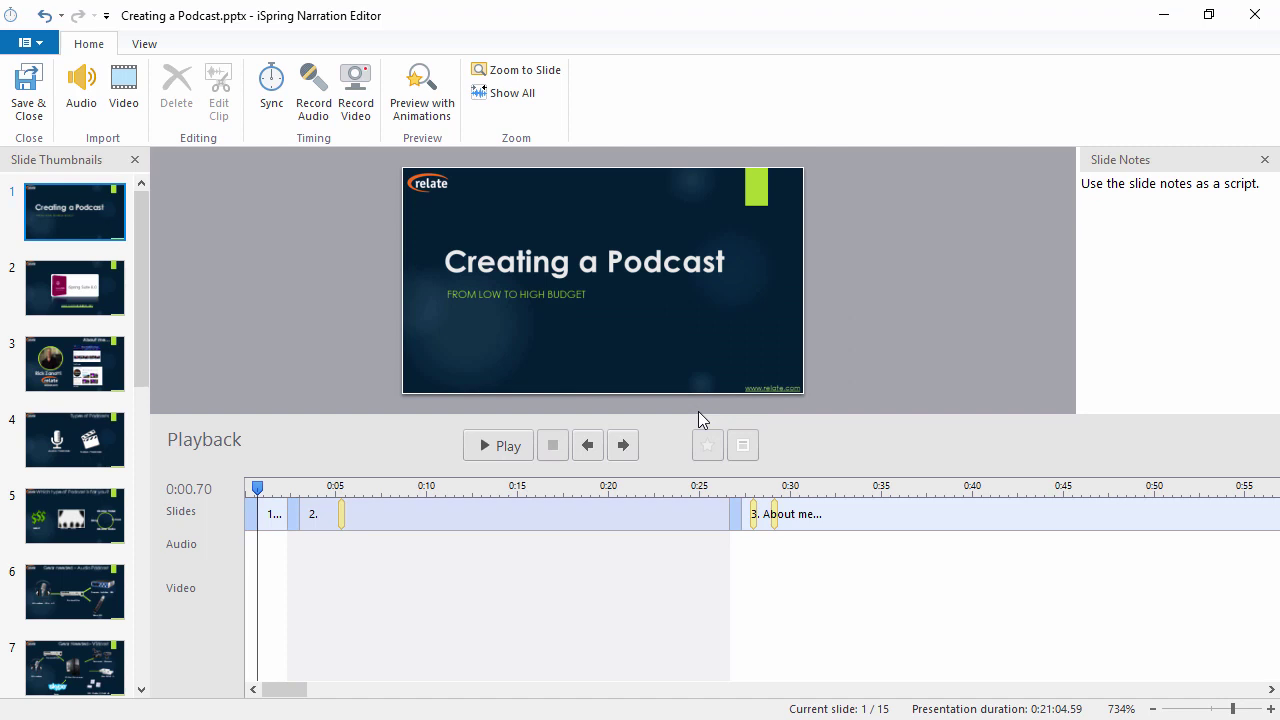
Step: Import all video clips from the Podcast folder at the beginning of each slide, starting from slide 1, with slide durations adjusted
click(587, 448)
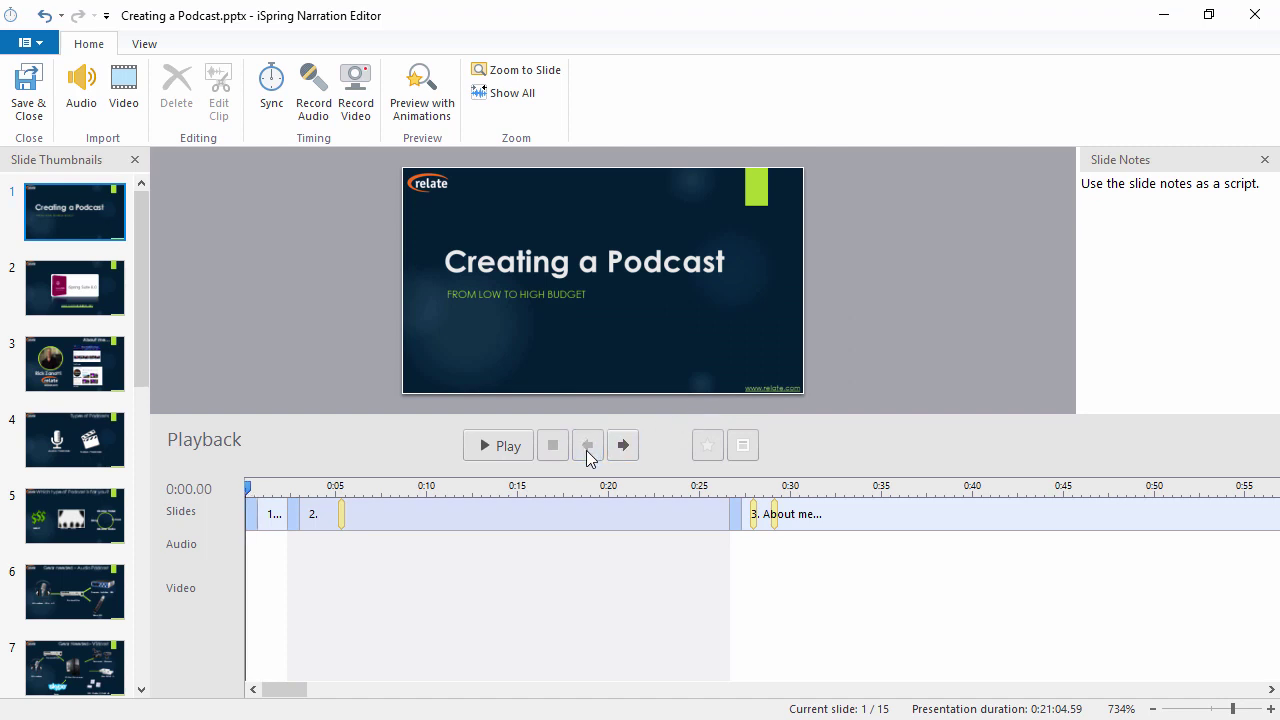
click(127, 110)
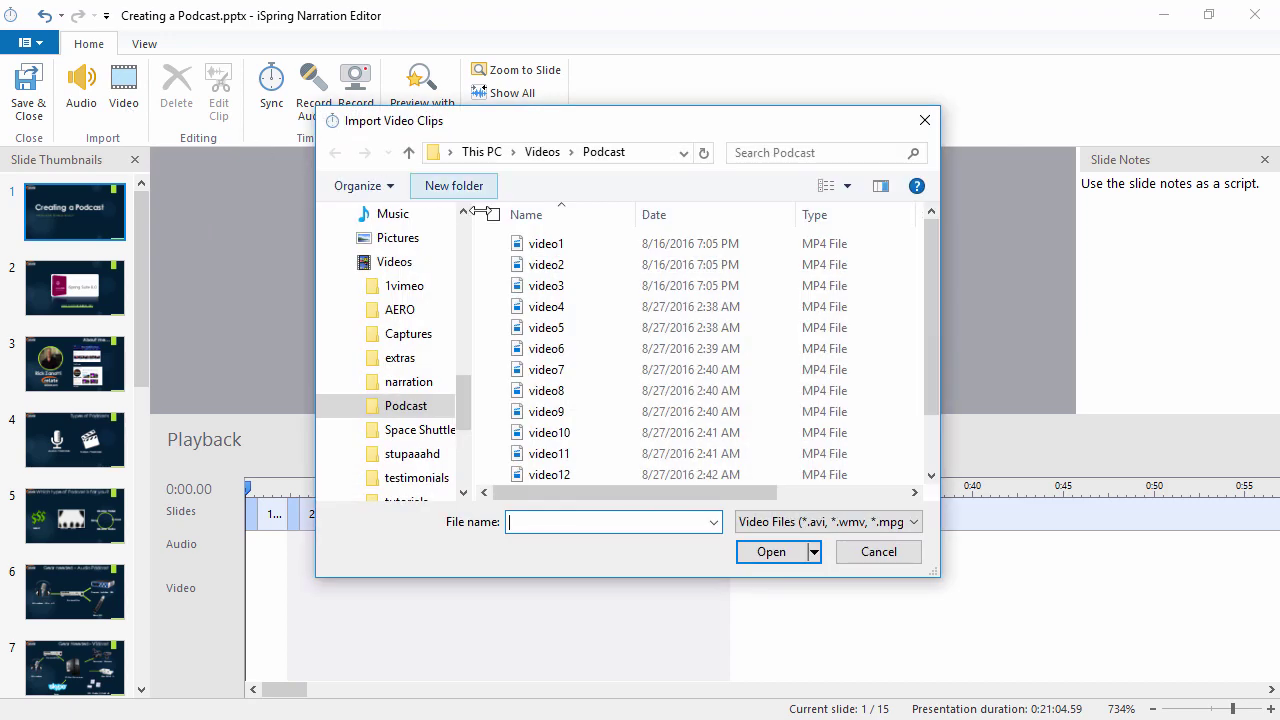
click(550, 268)
key(ctrl+a)
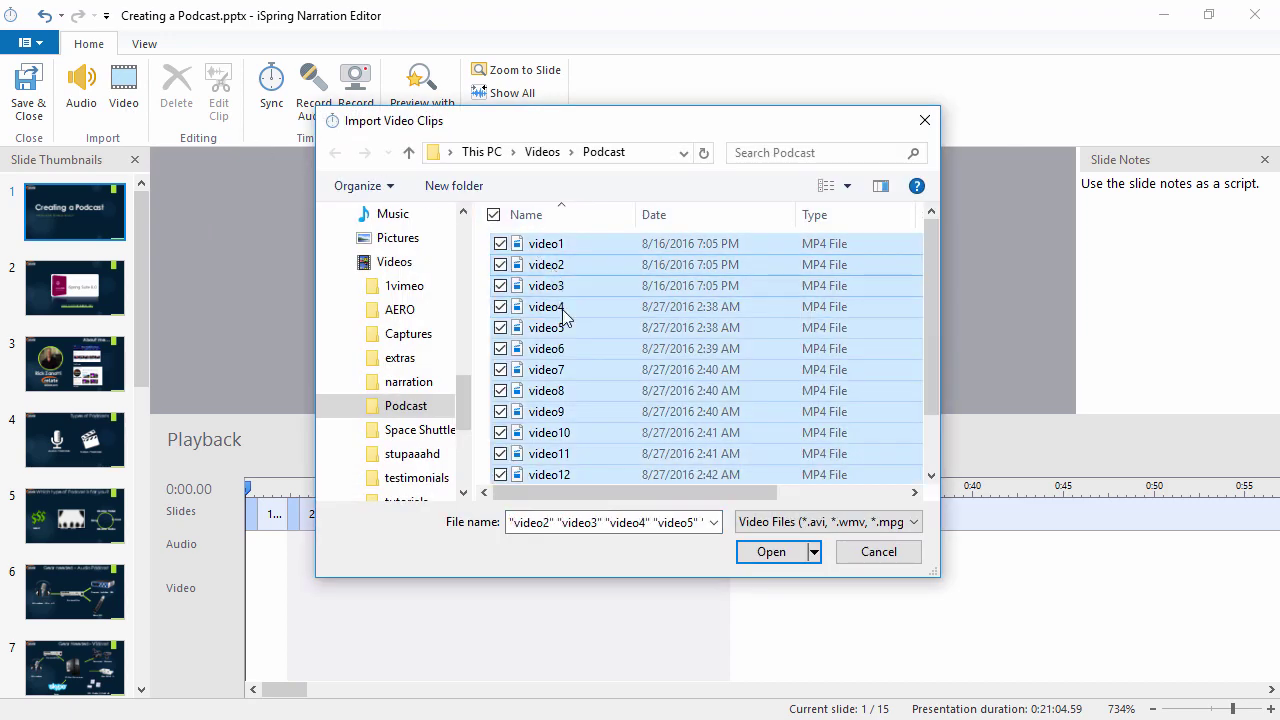
click(771, 552)
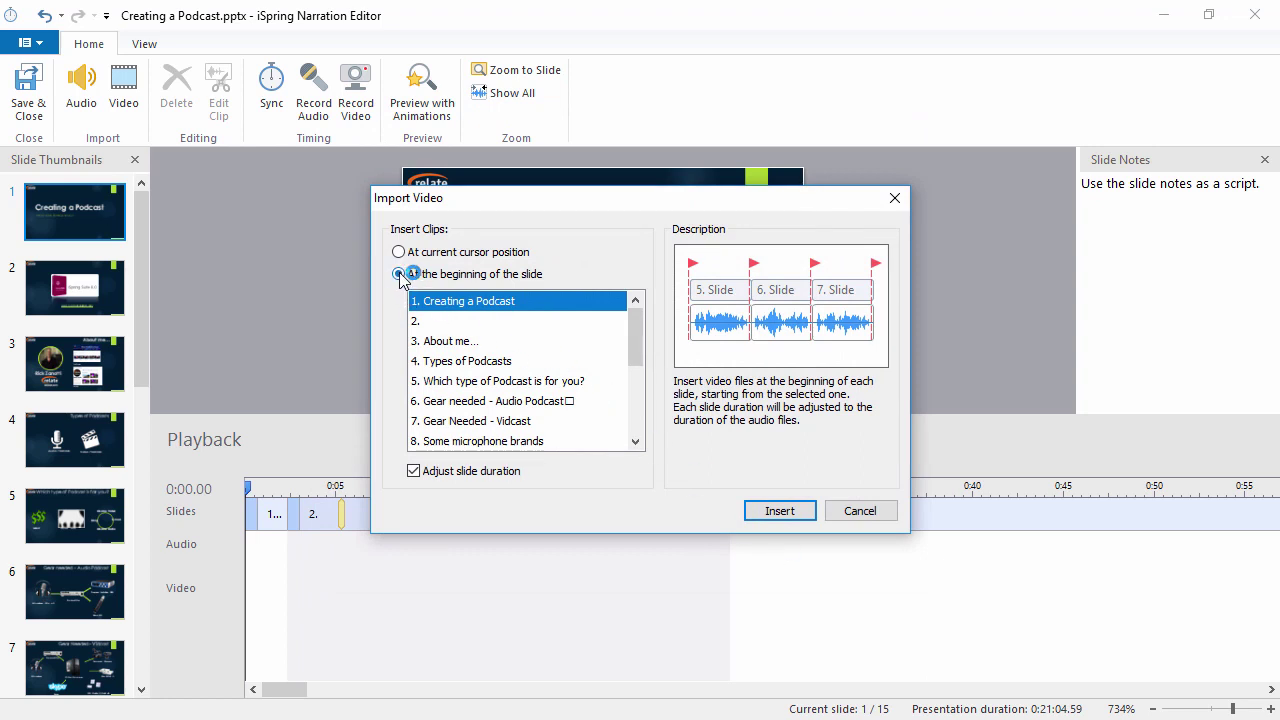
click(414, 471)
click(414, 471)
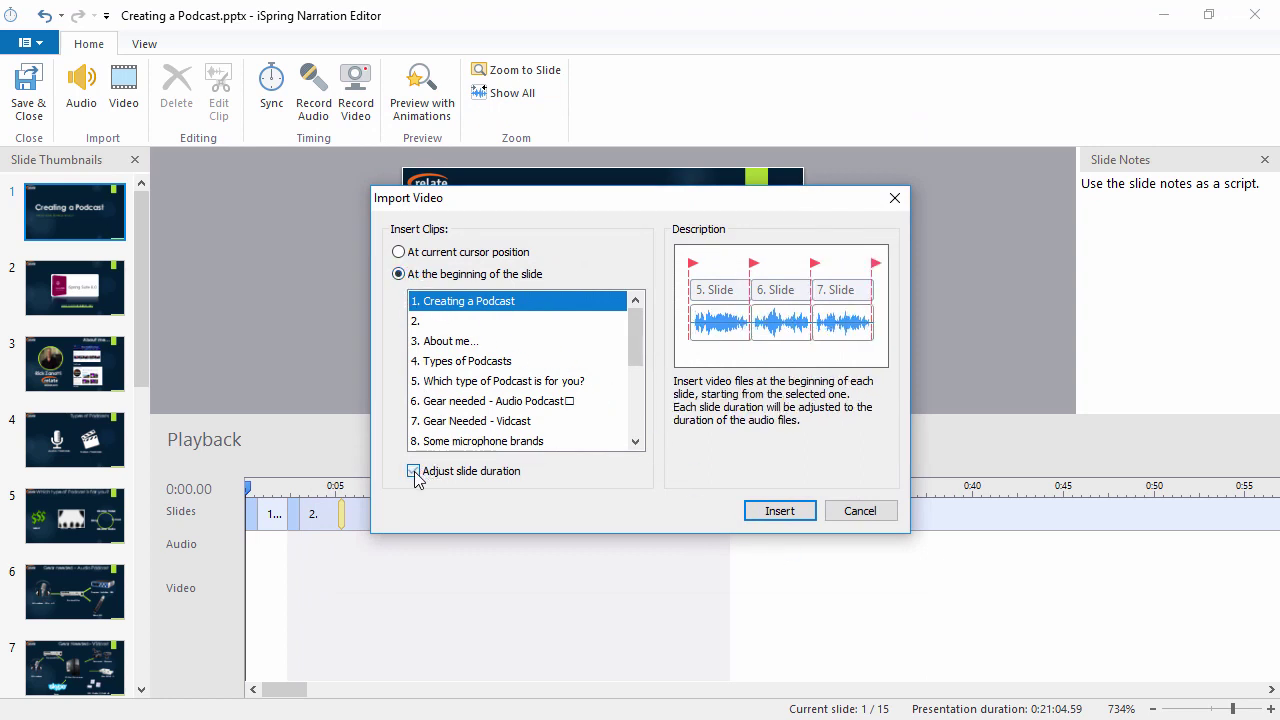
click(768, 506)
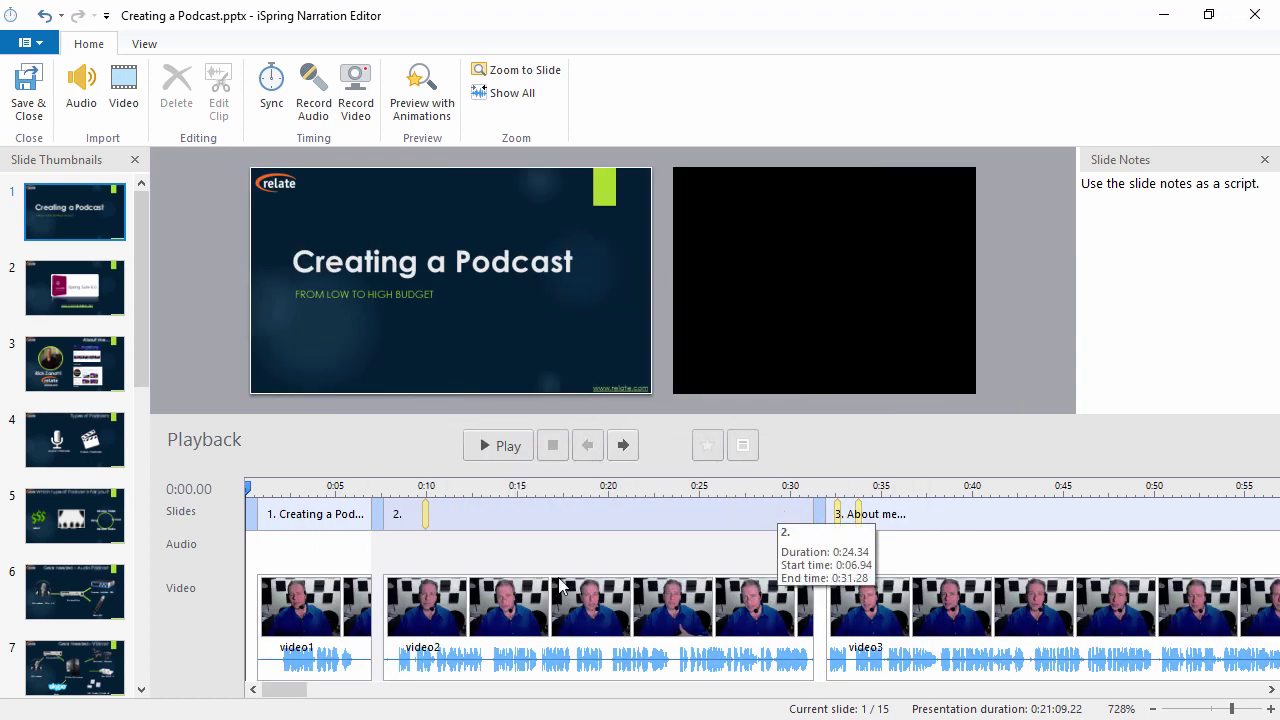
Step: Remove background noise from the video1 clip using a noise sample from about 0.5 to 1.2 seconds, and save the clip
click(327, 641)
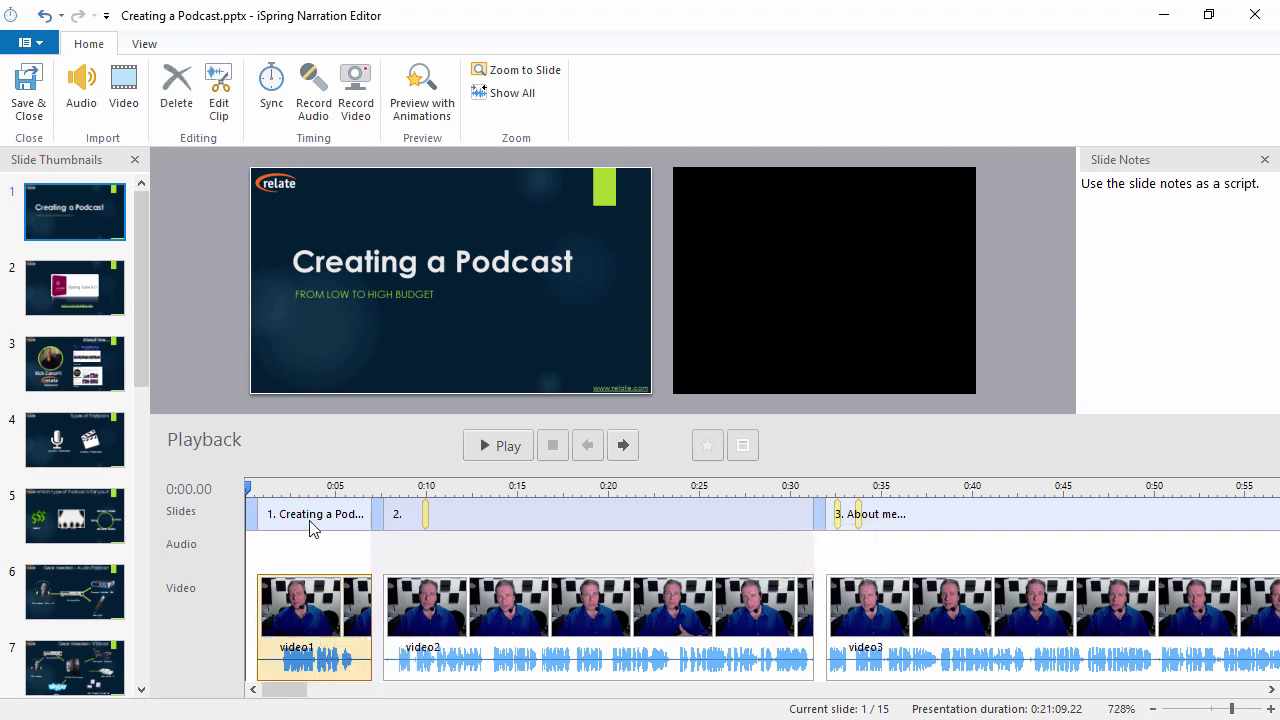
click(216, 118)
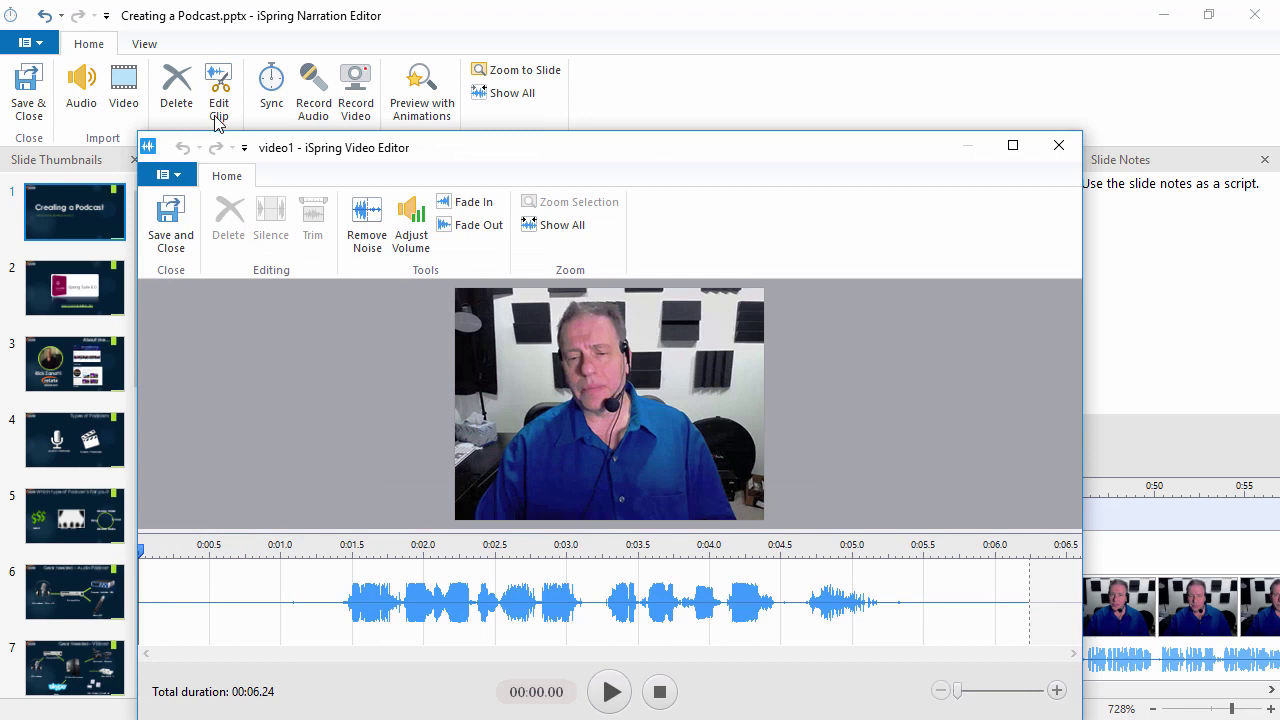
drag(206, 596, 311, 596)
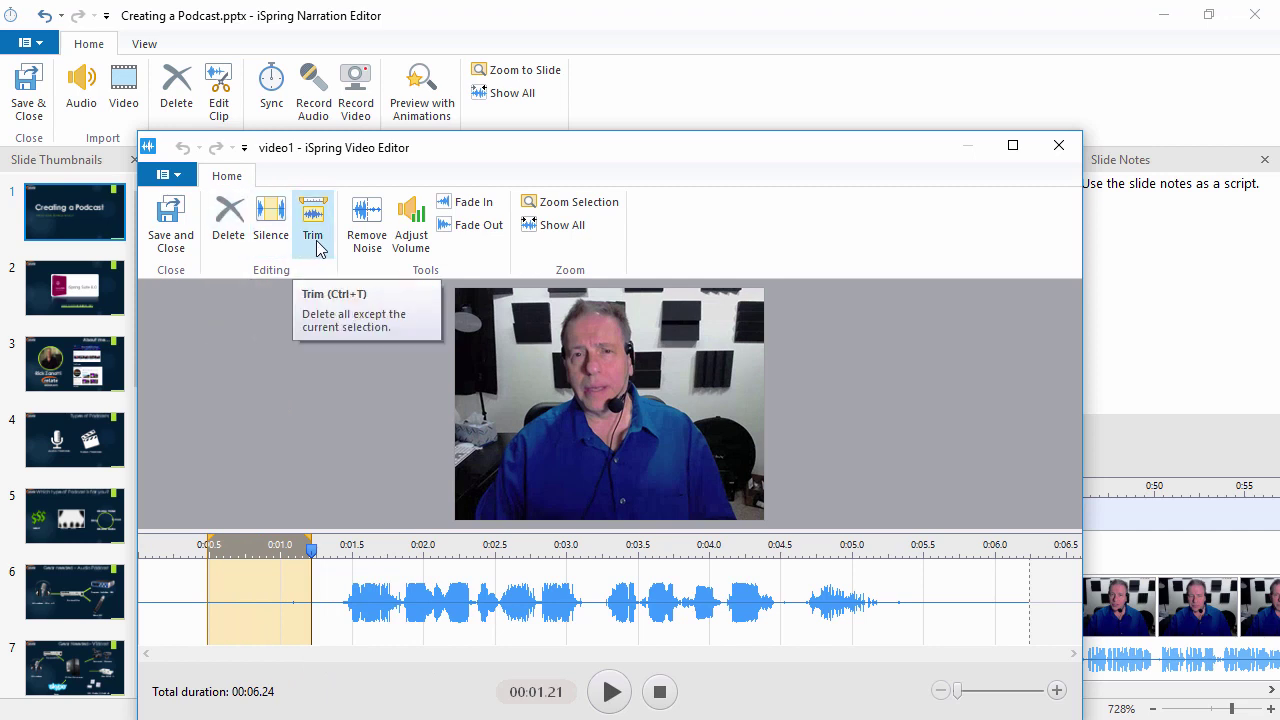
click(368, 248)
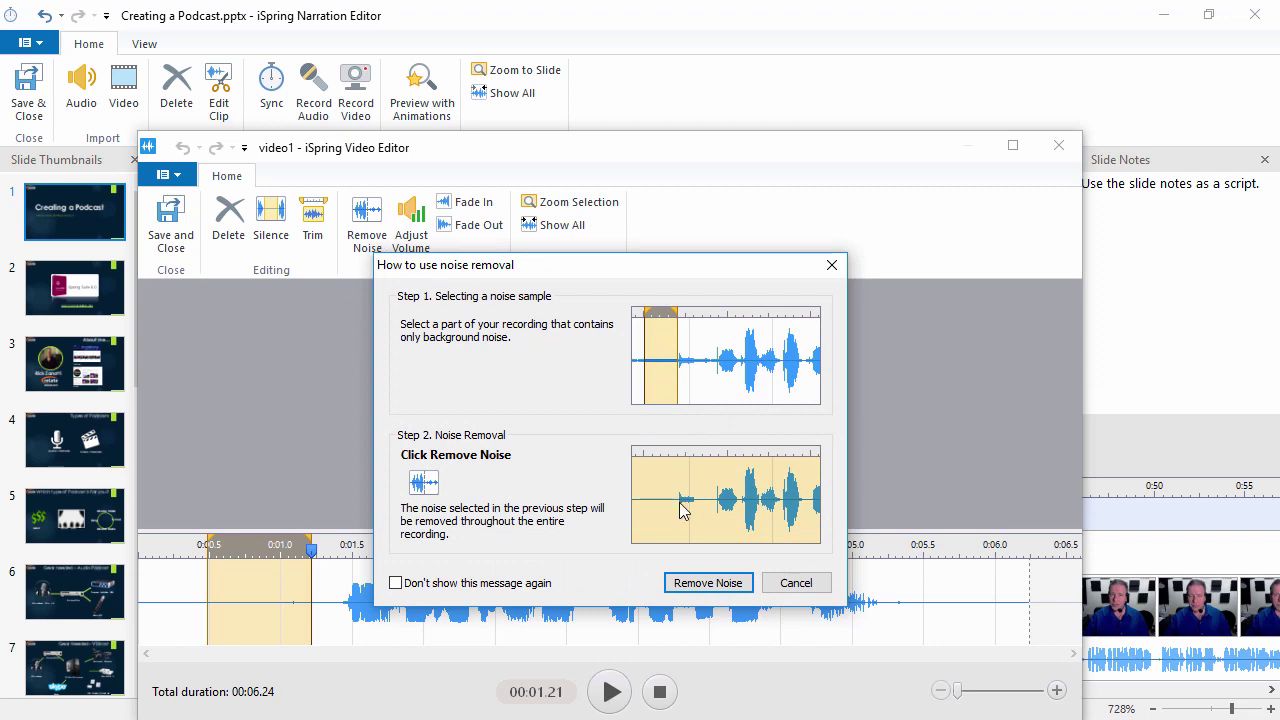
click(708, 582)
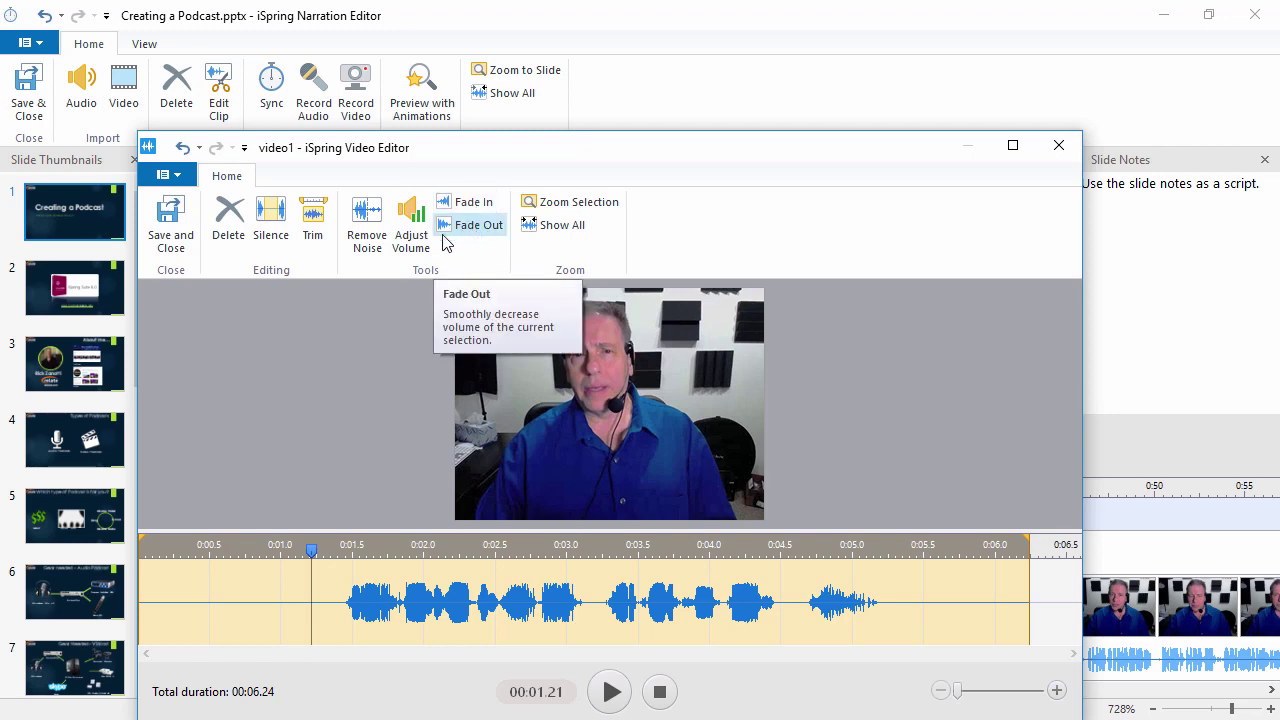
click(178, 239)
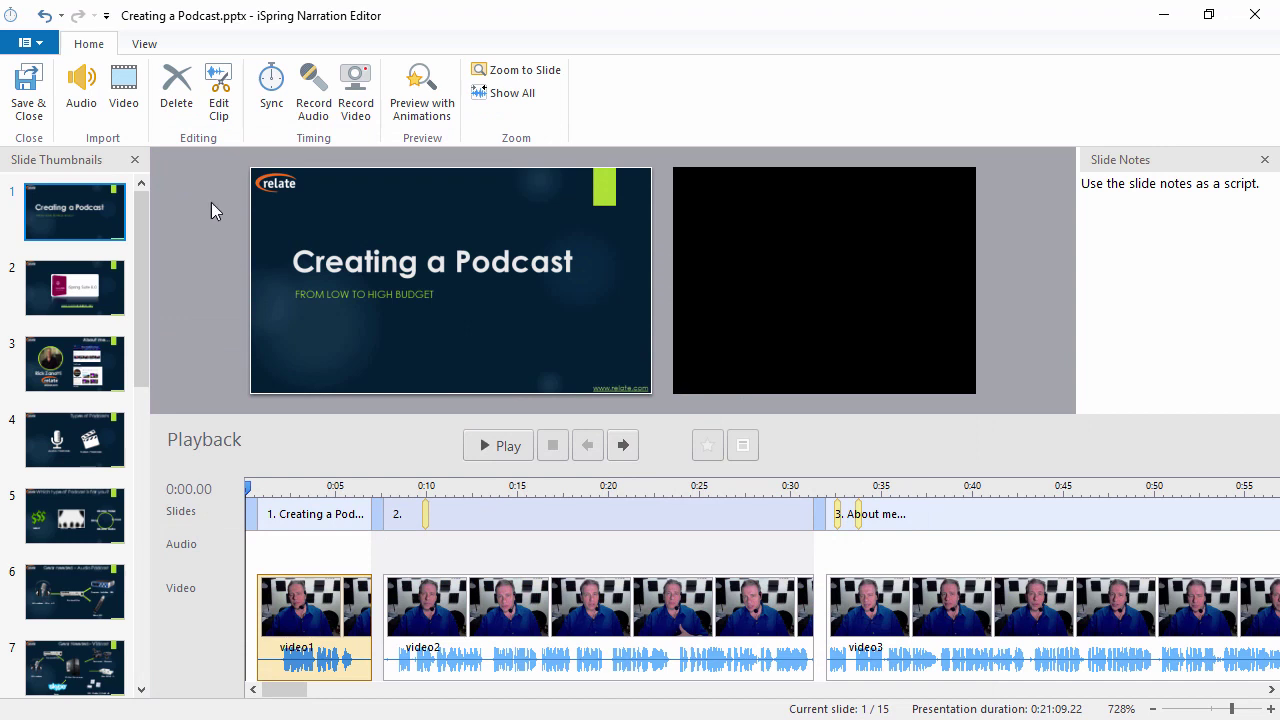
Step: Try synchronizing the slide 2 change and its animation with the video narration, and discard the new timings
click(277, 114)
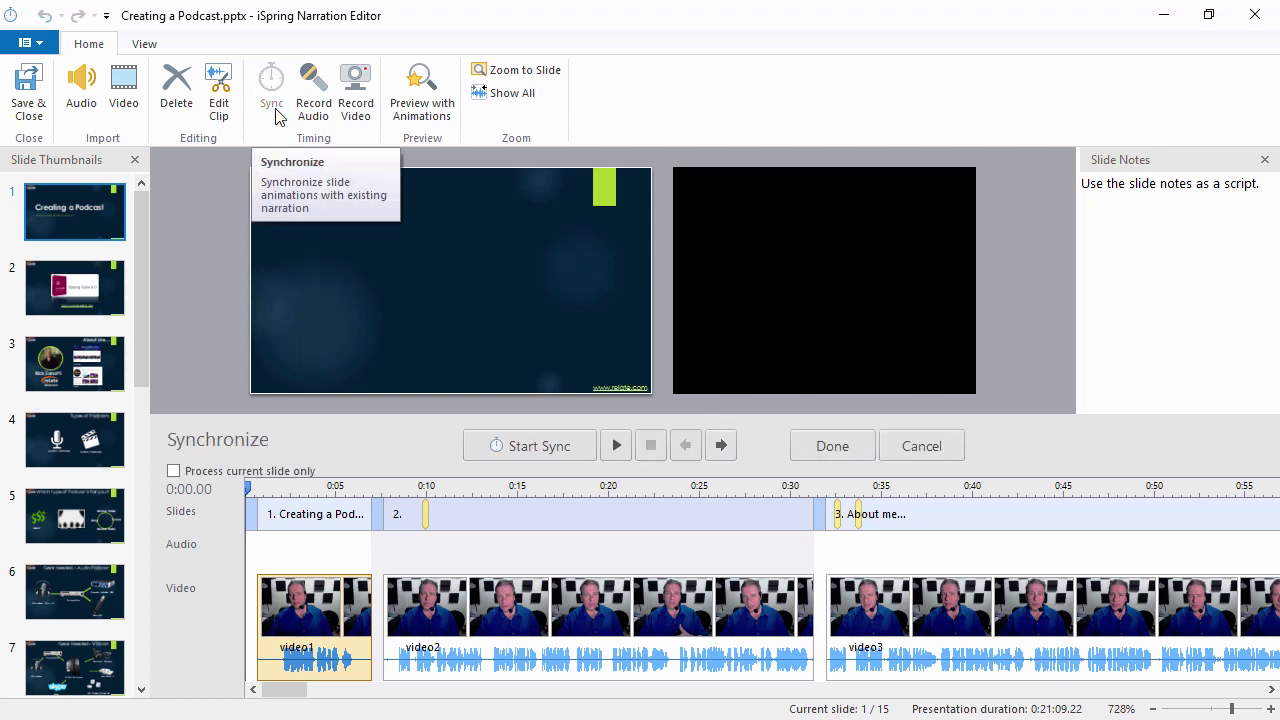
click(545, 451)
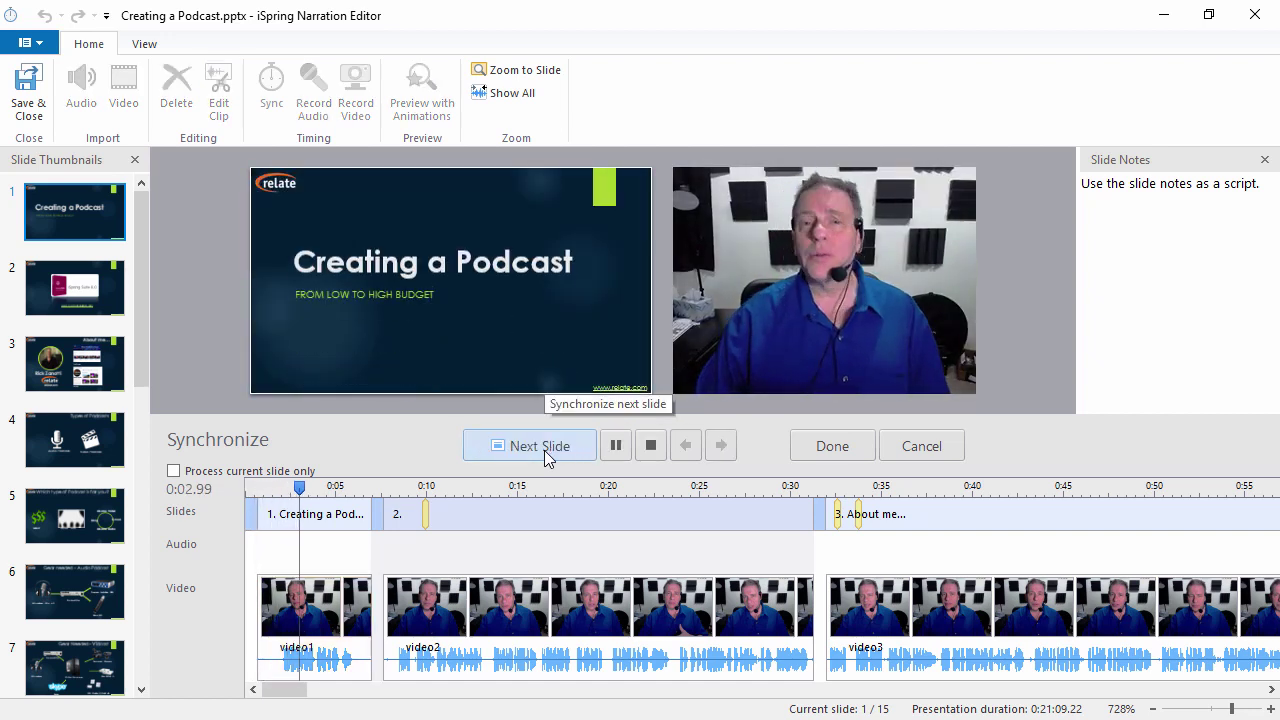
click(544, 450)
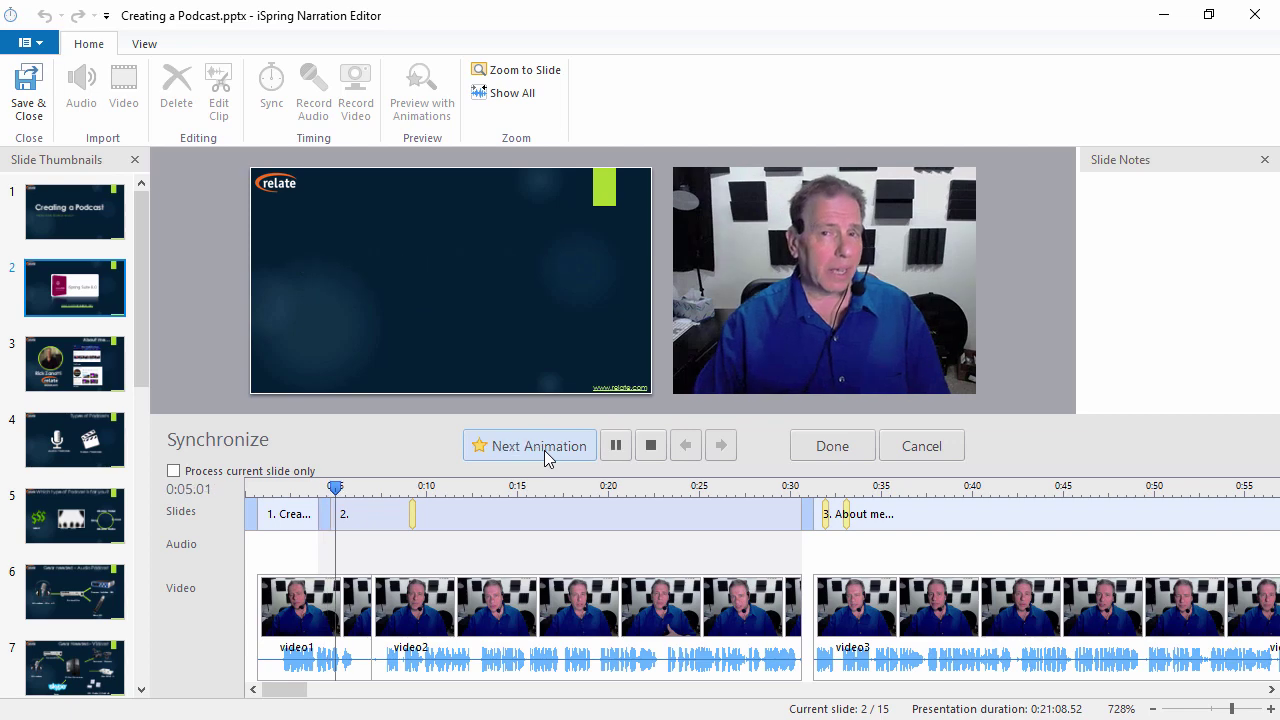
click(544, 450)
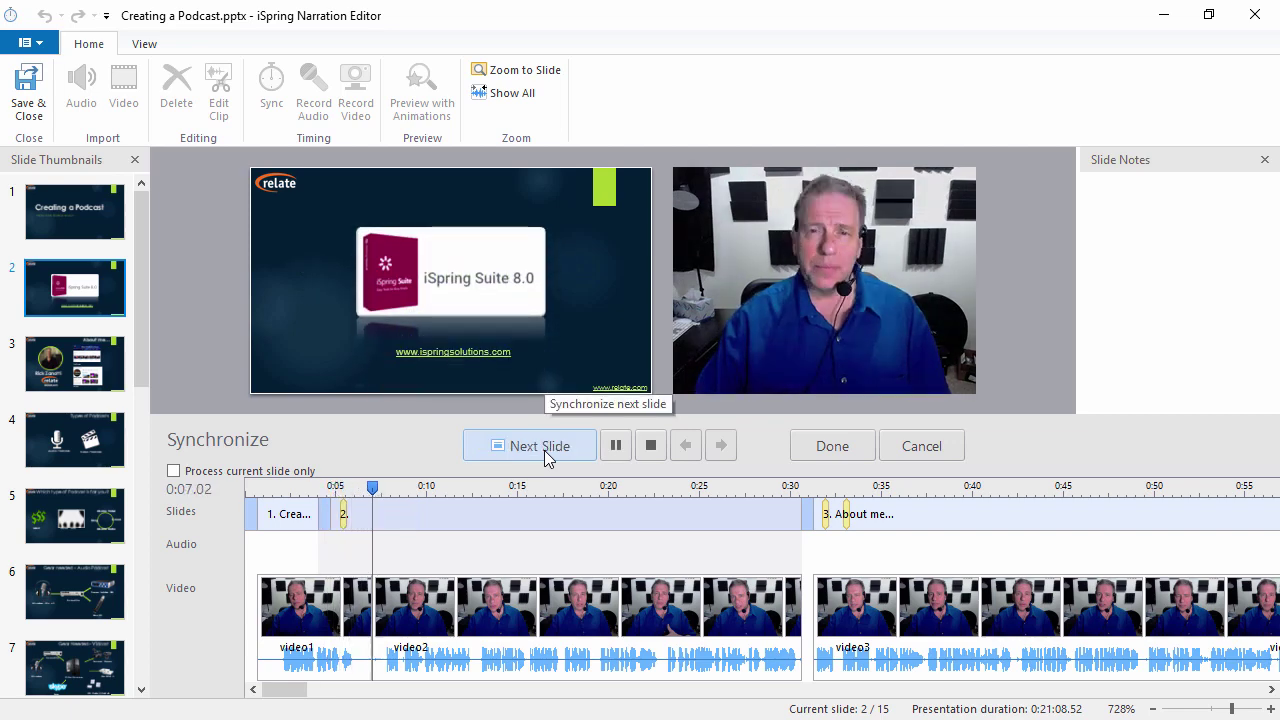
click(650, 447)
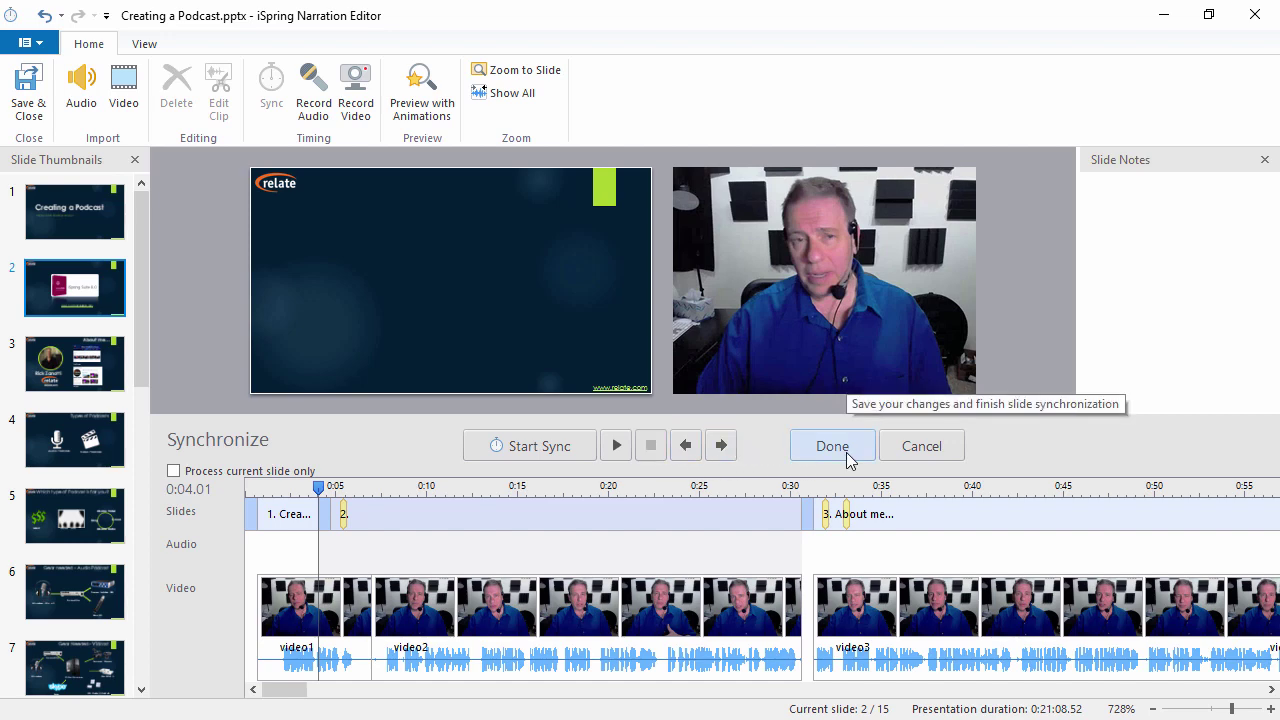
click(925, 453)
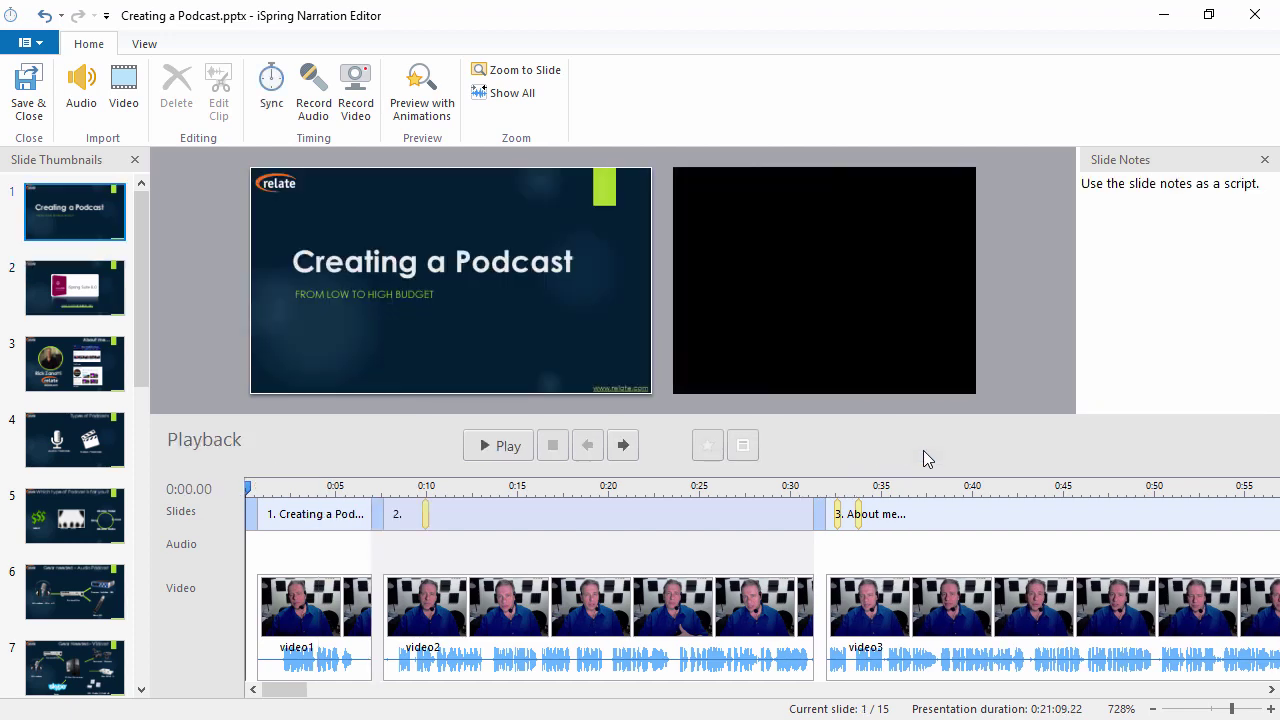
Step: Try extending slide 1 to about 10 seconds and lengthening slide 2's Fade transition on the timeline, and undo both changes
scroll(406, 545, up, 4)
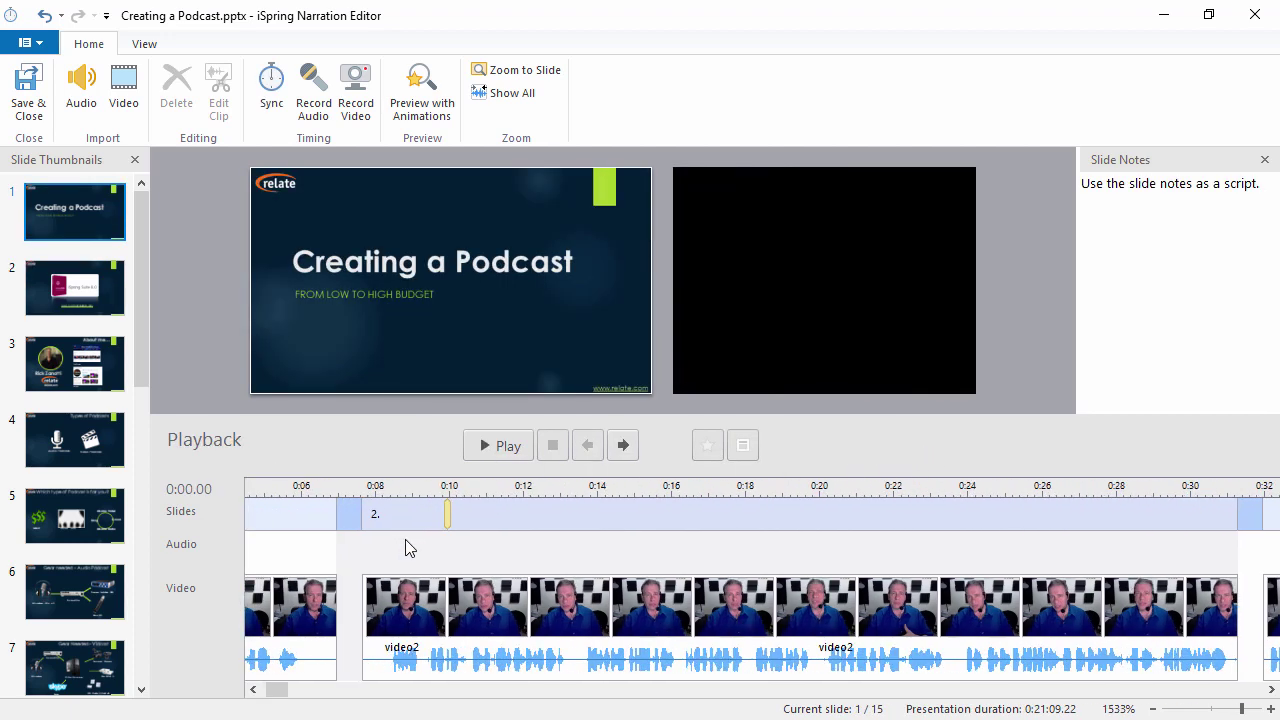
scroll(406, 545, down, 5)
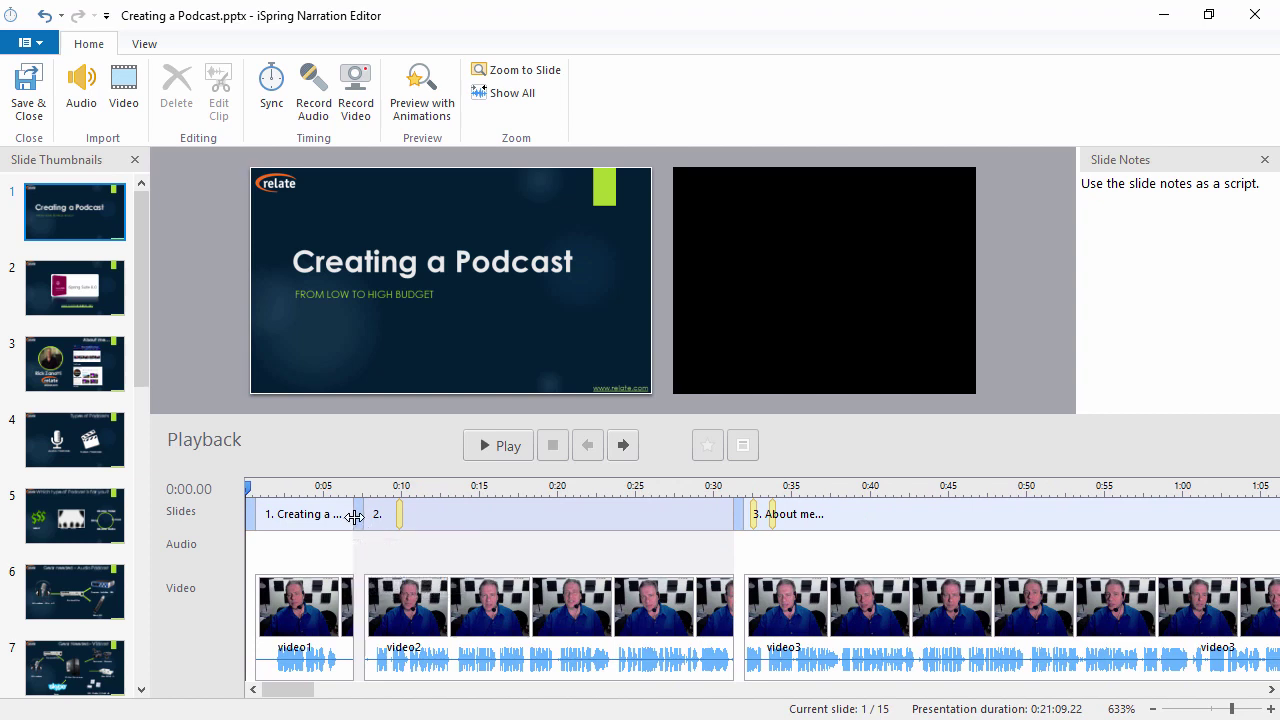
drag(355, 518, 552, 516)
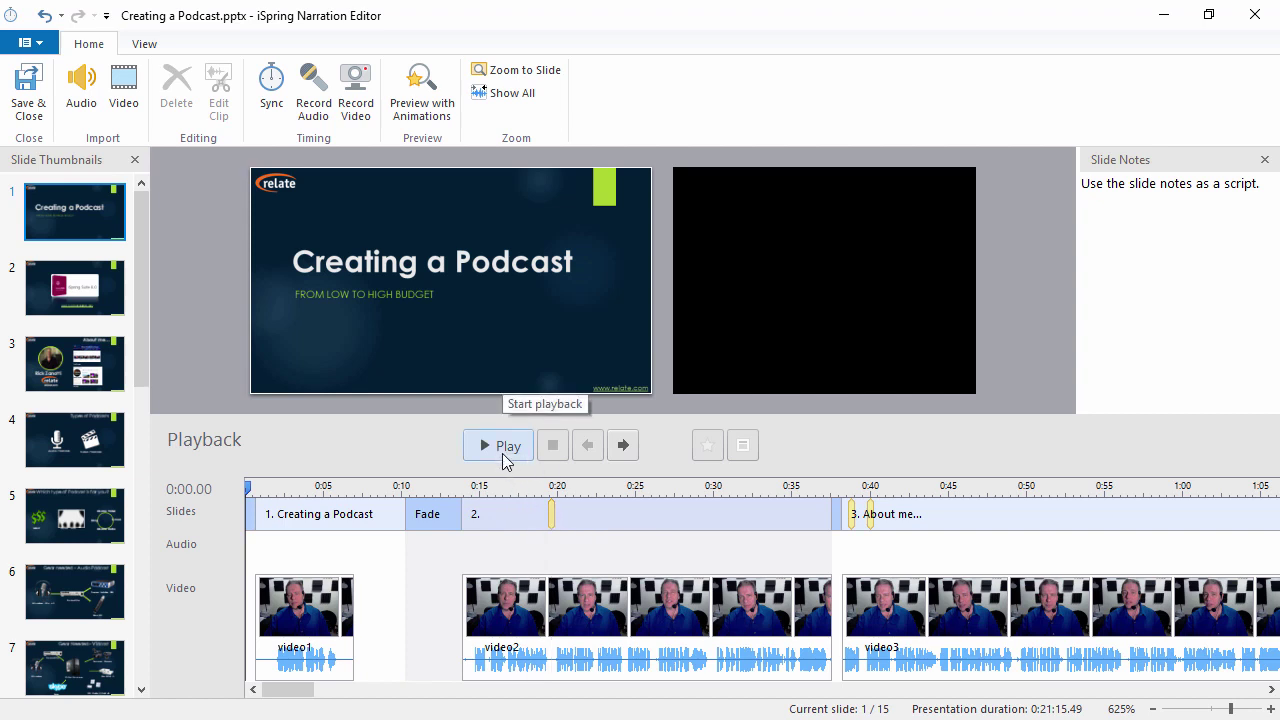
click(556, 668)
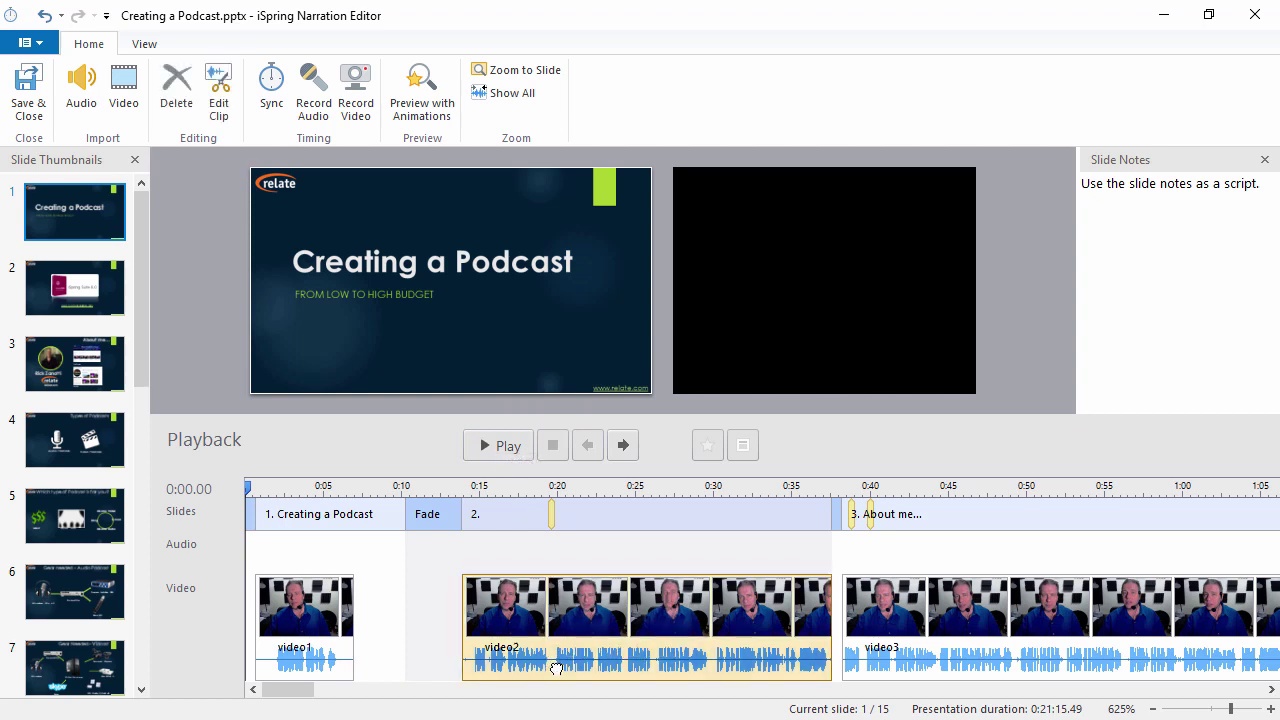
click(44, 17)
click(44, 17)
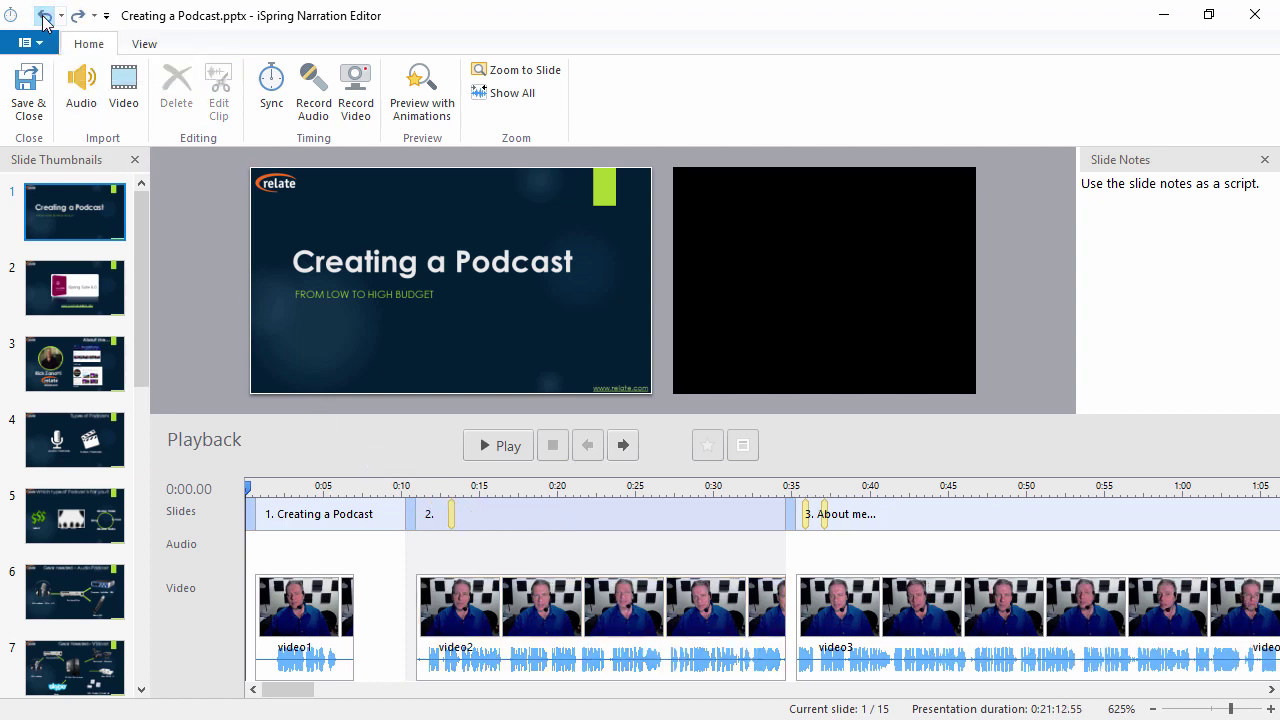
click(44, 17)
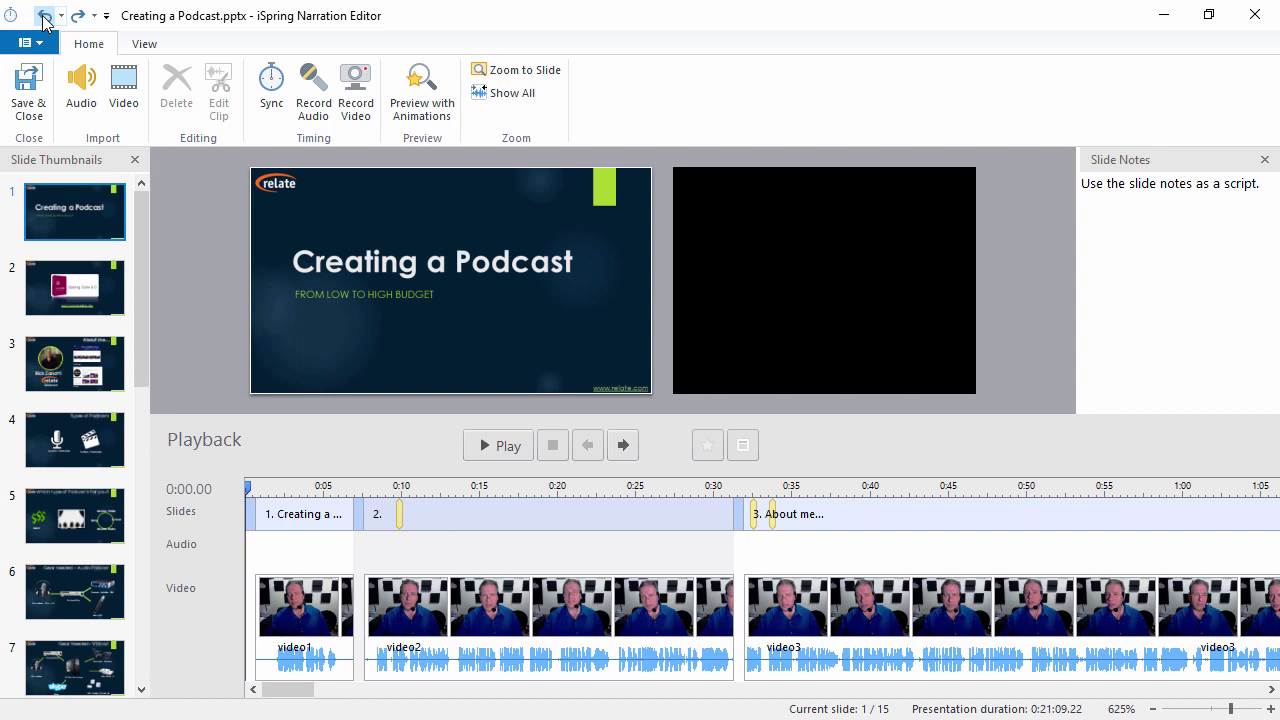
Step: Save the narration and close the narration editor to return to the presentation
click(28, 95)
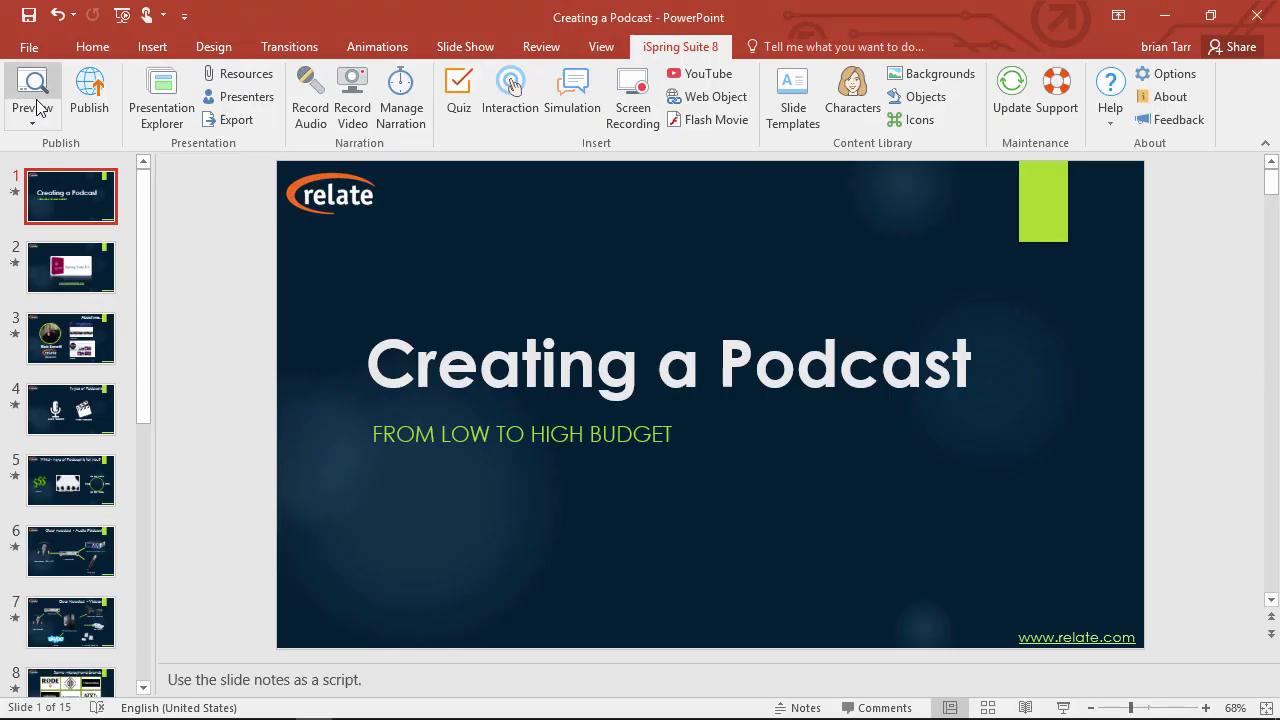
Step: In Presentation Explorer, set the layouts to Full for slide 1, No Sidebar for slide 2 and Maximized Video for slide 3, then save and close
click(163, 126)
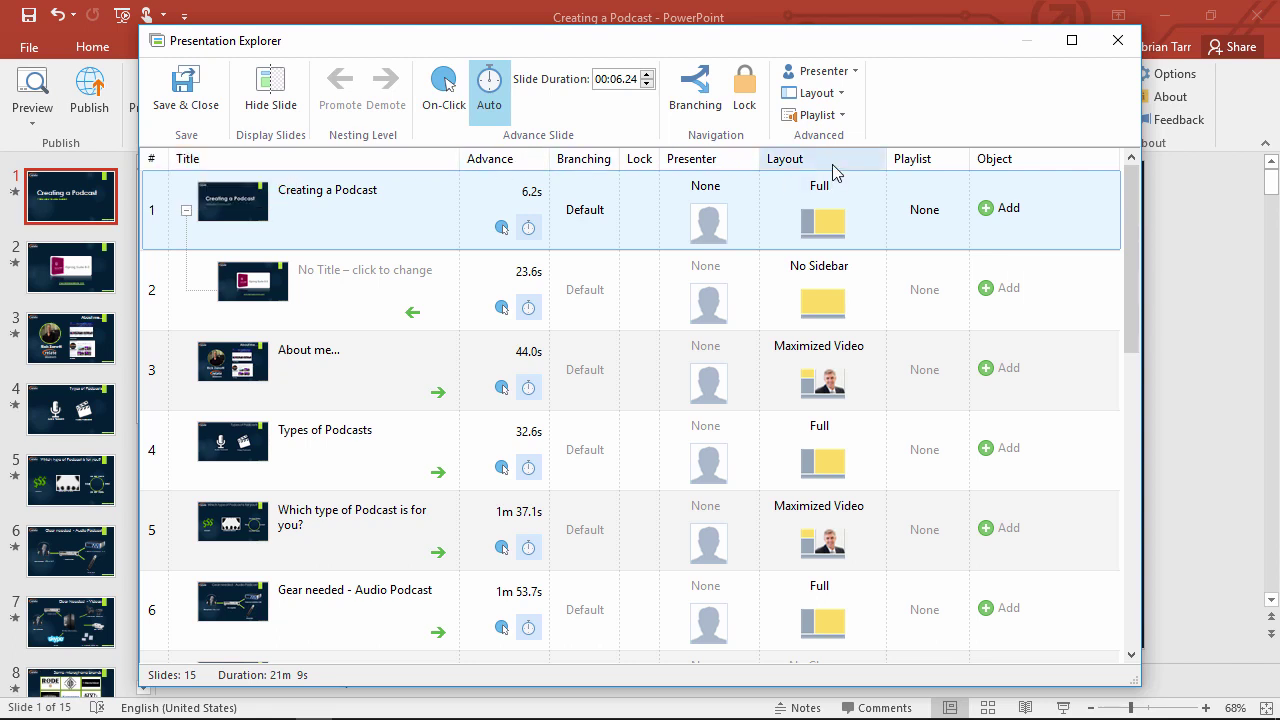
click(834, 187)
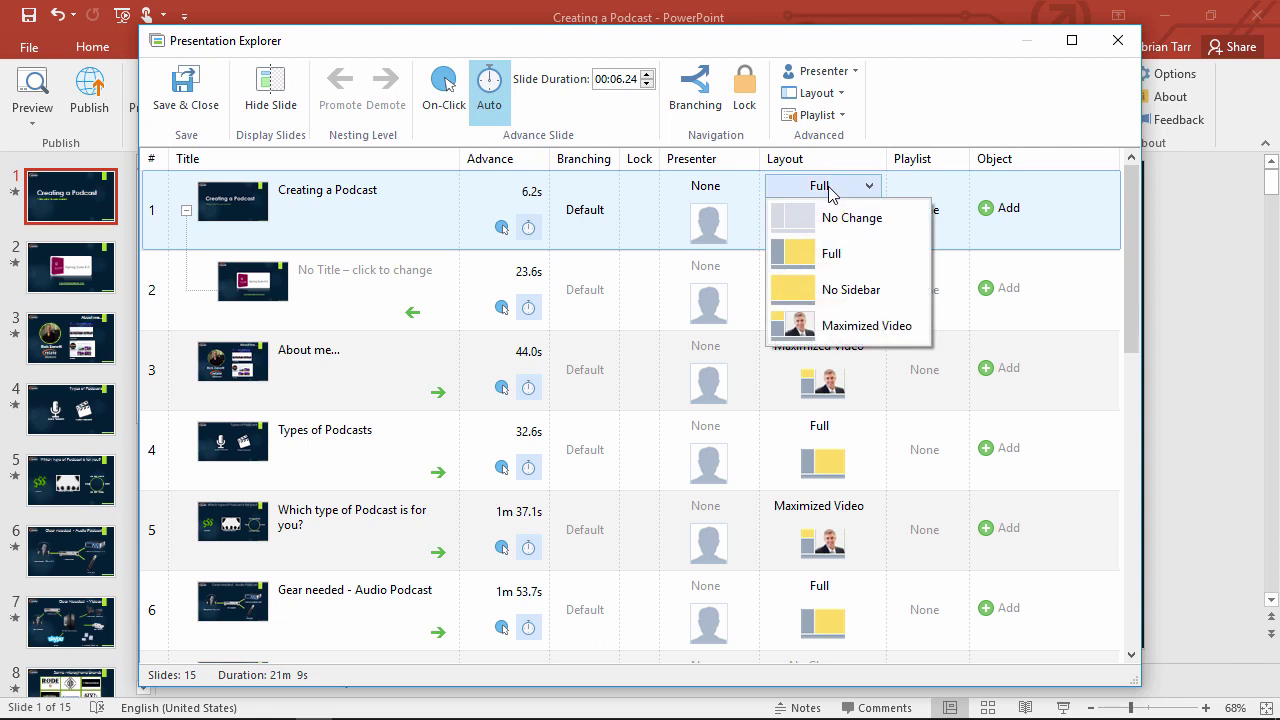
click(845, 257)
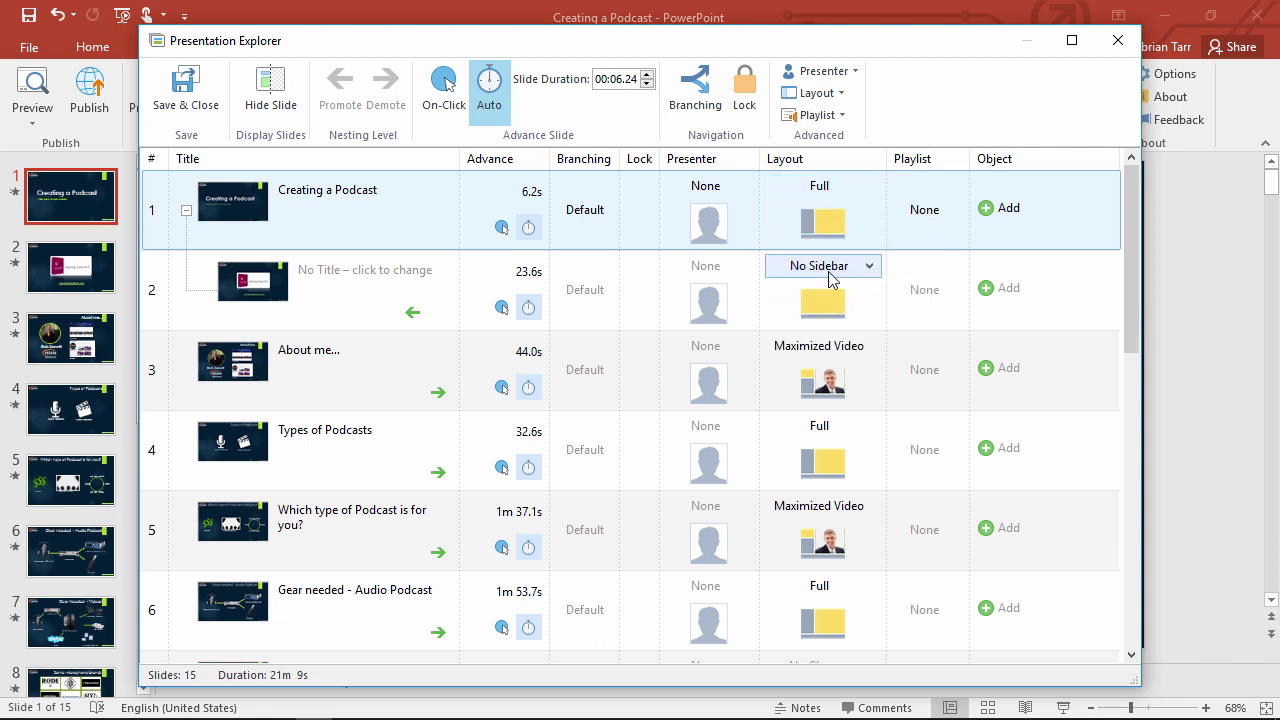
click(836, 268)
click(845, 372)
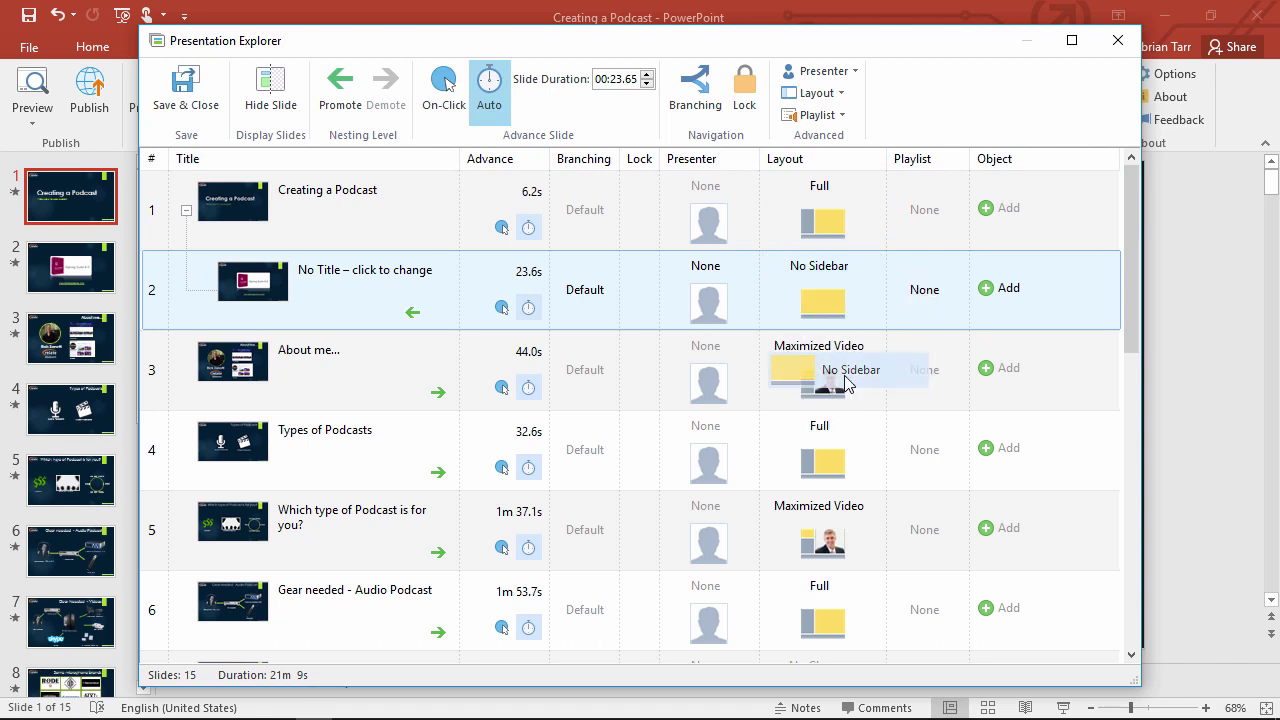
click(835, 348)
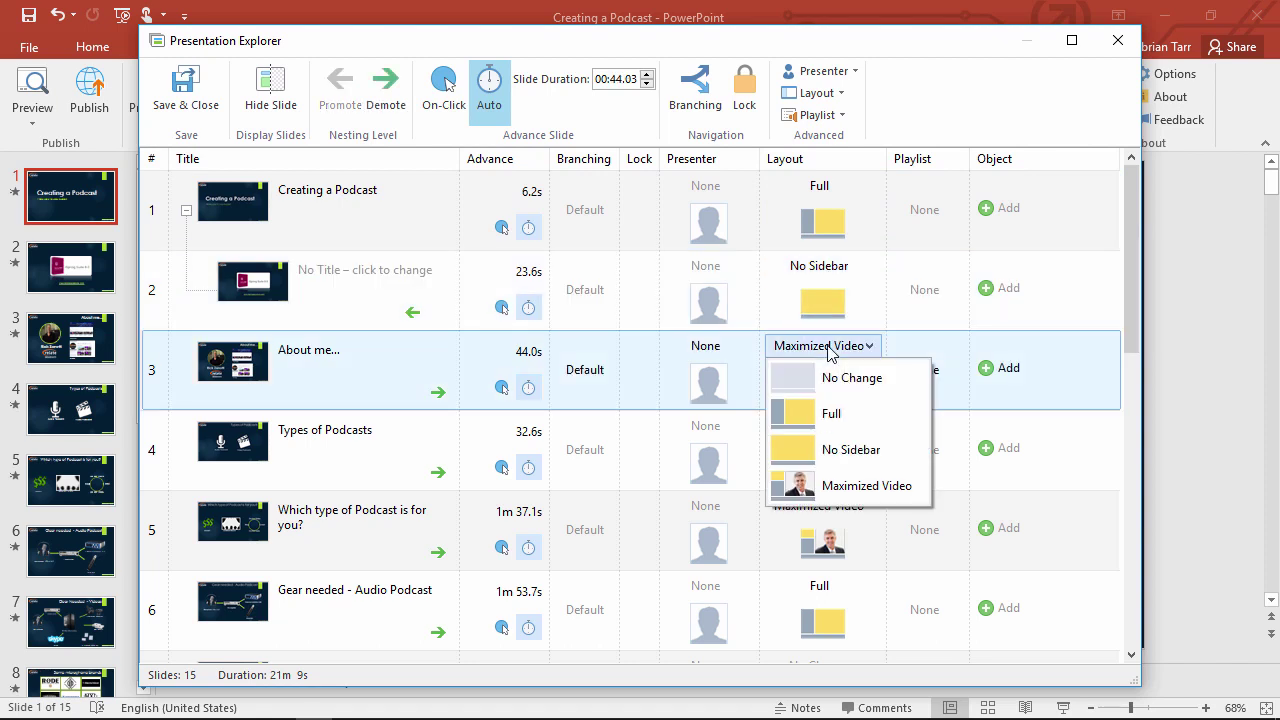
click(859, 495)
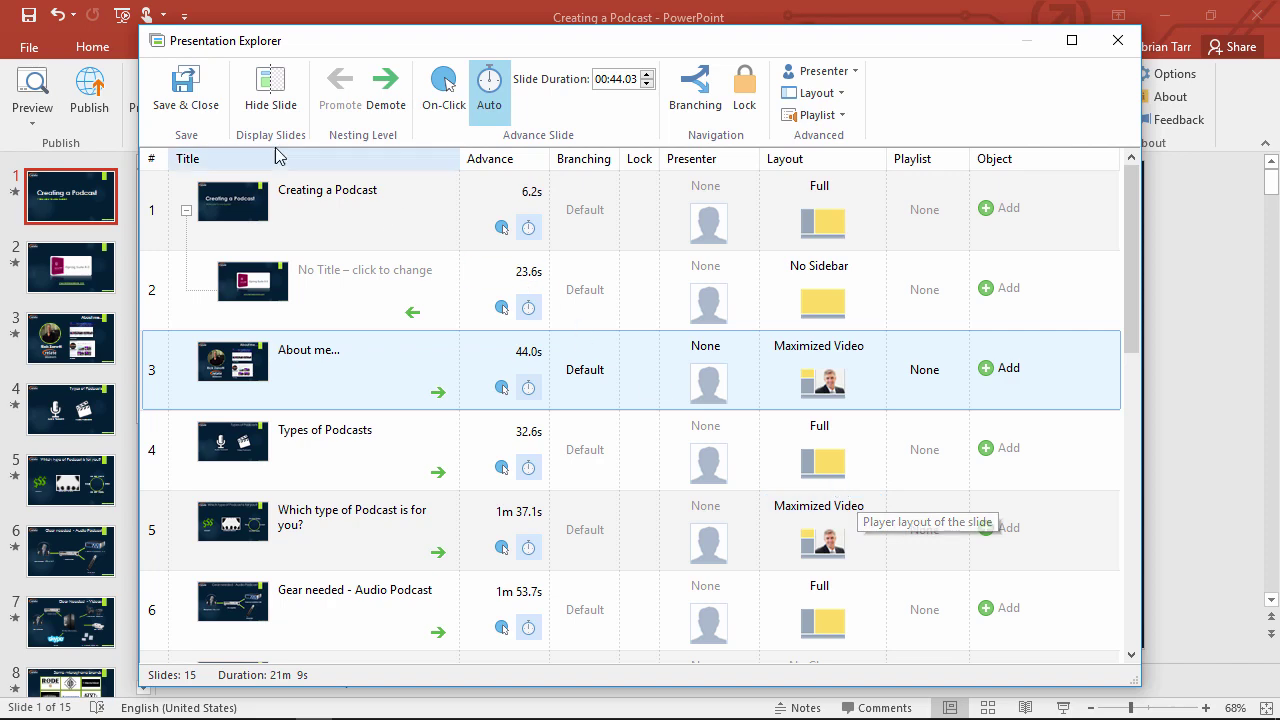
click(197, 116)
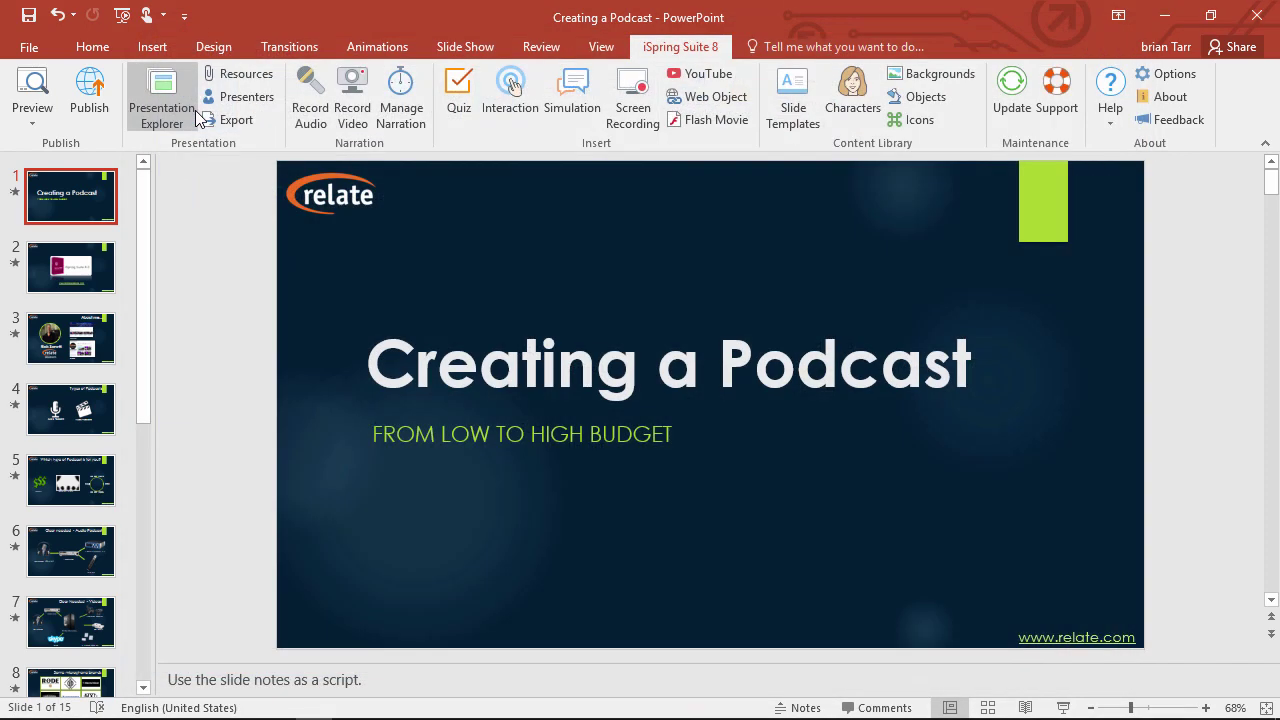
Step: Start publishing the presentation to iSpring Cloud and sign in with the account's email and password
click(89, 117)
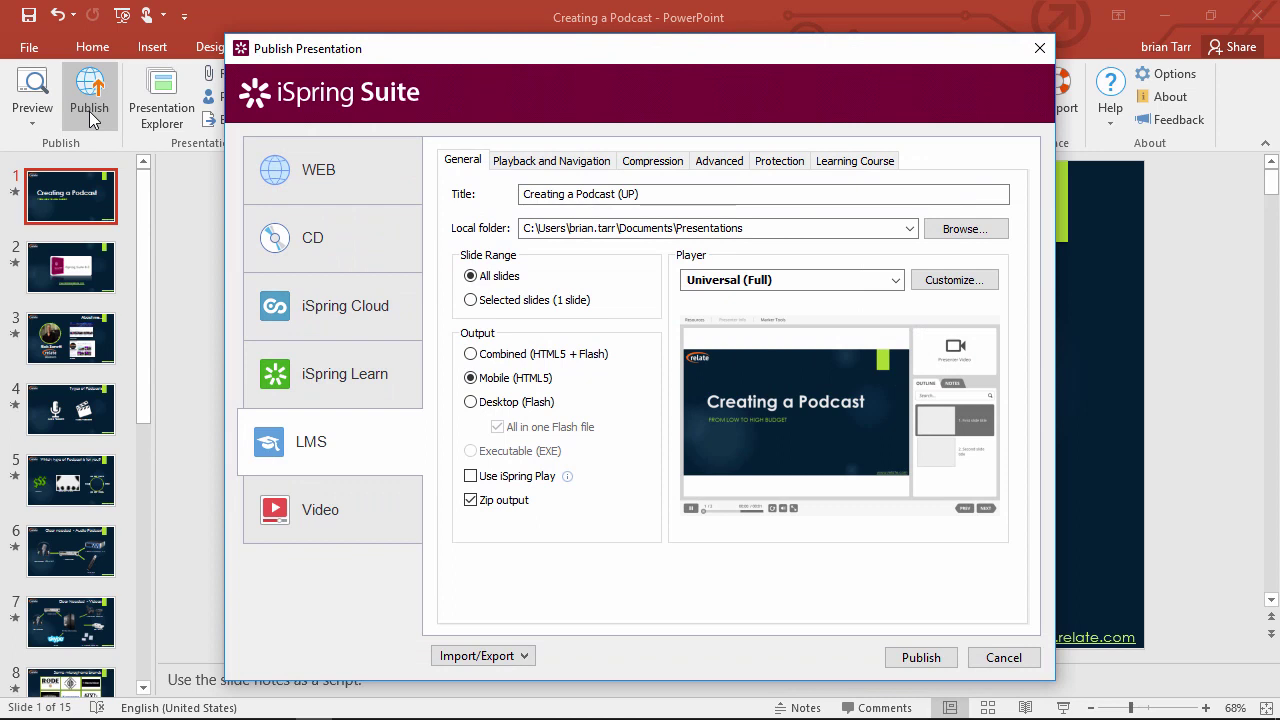
click(339, 325)
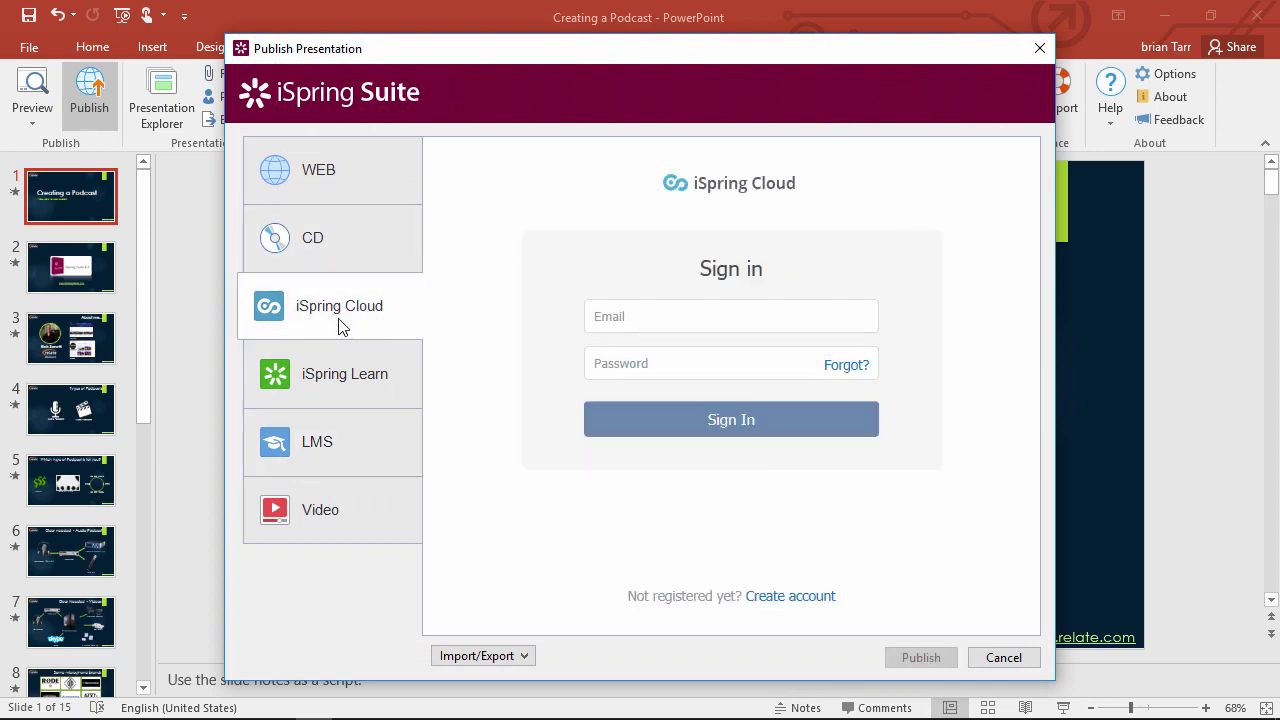
click(785, 598)
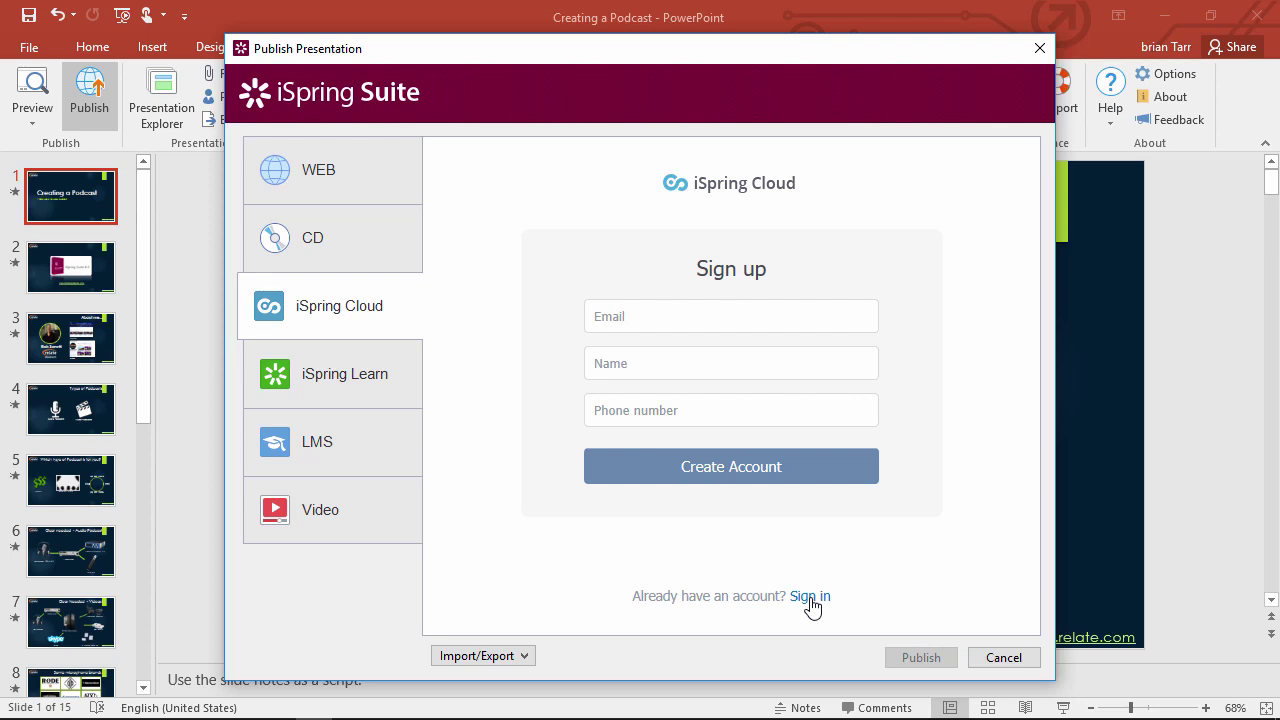
click(810, 598)
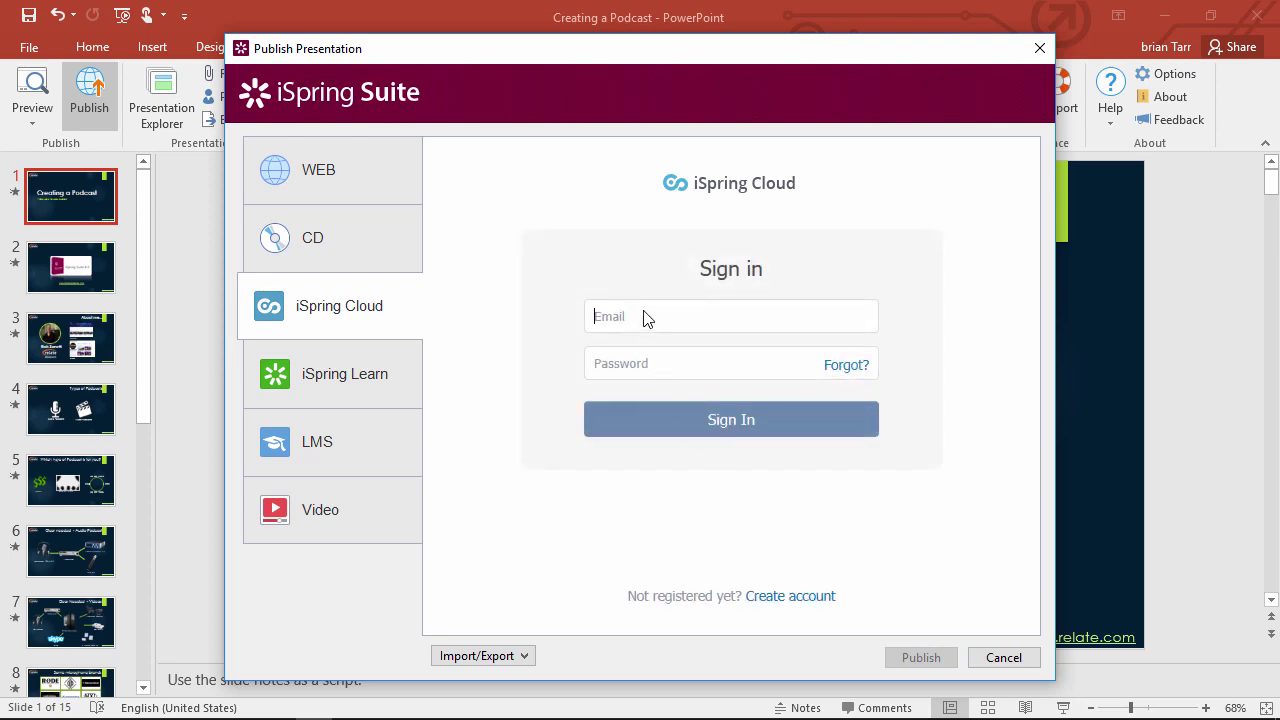
click(645, 317)
key(ctrl+v)
click(650, 365)
key(ctrl+v)
click(734, 428)
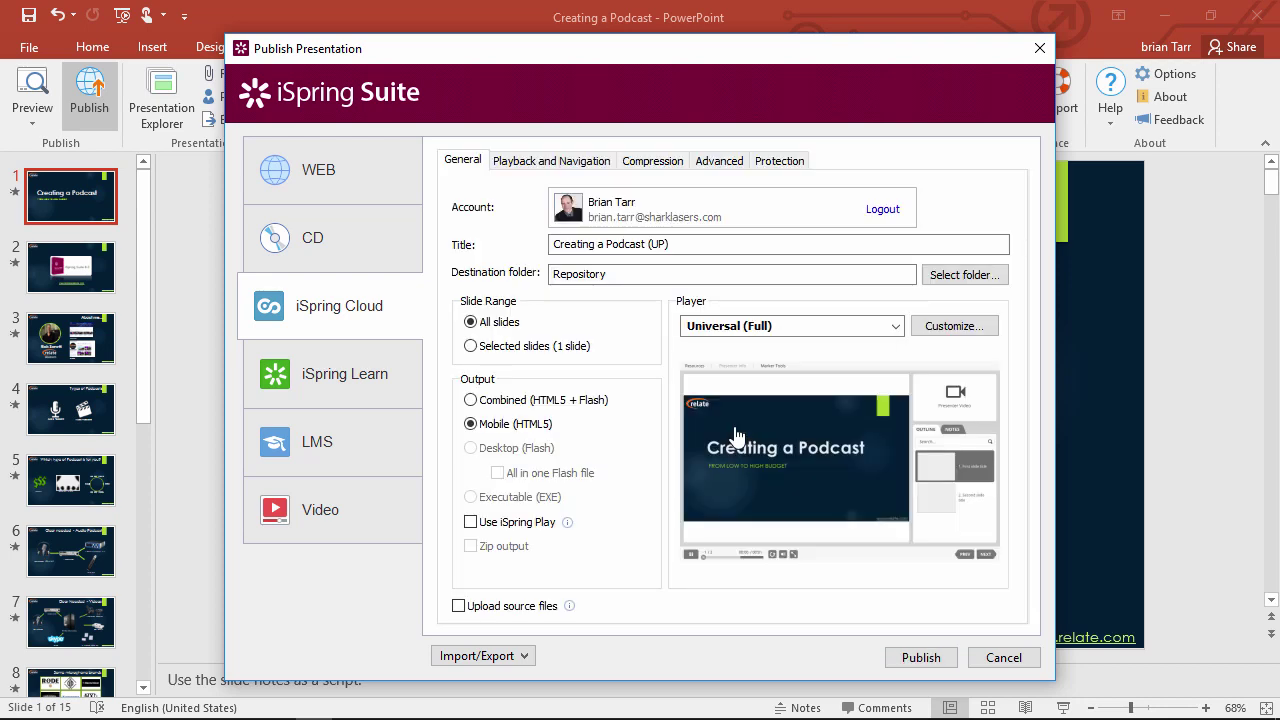
Step: Choose the Video Lecture player and publish the presentation to iSpring Cloud
click(789, 328)
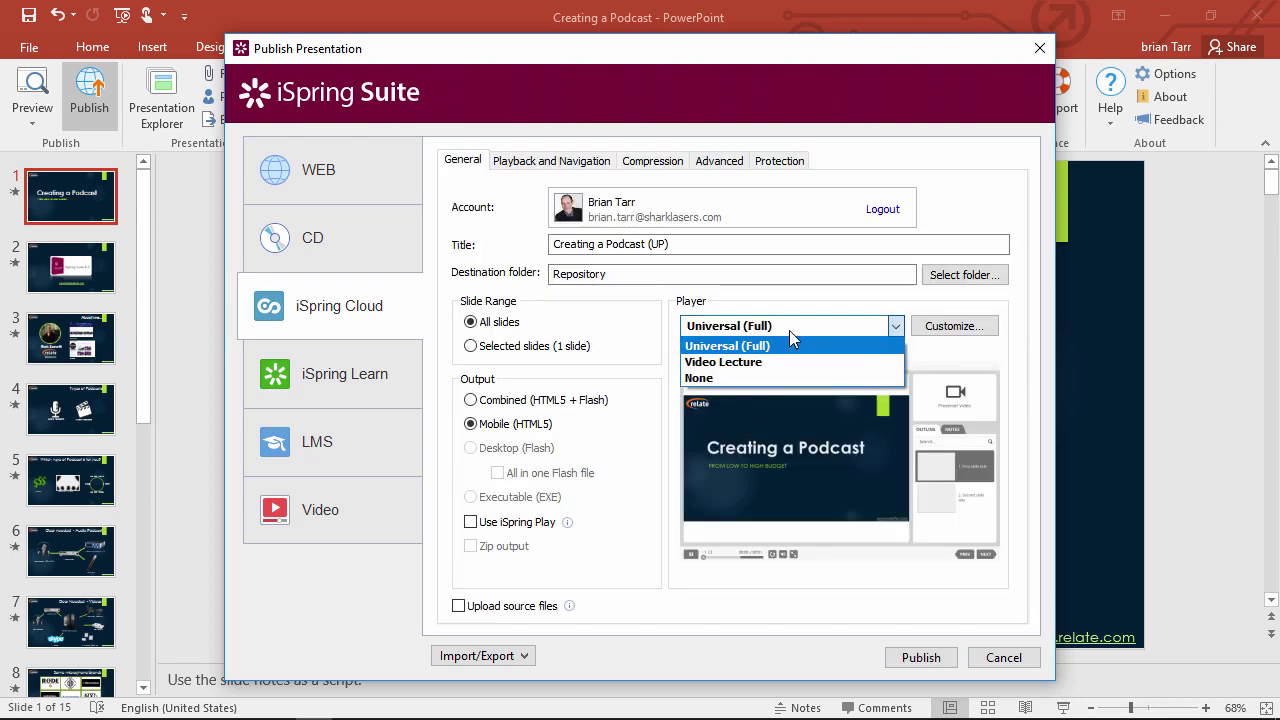
click(793, 346)
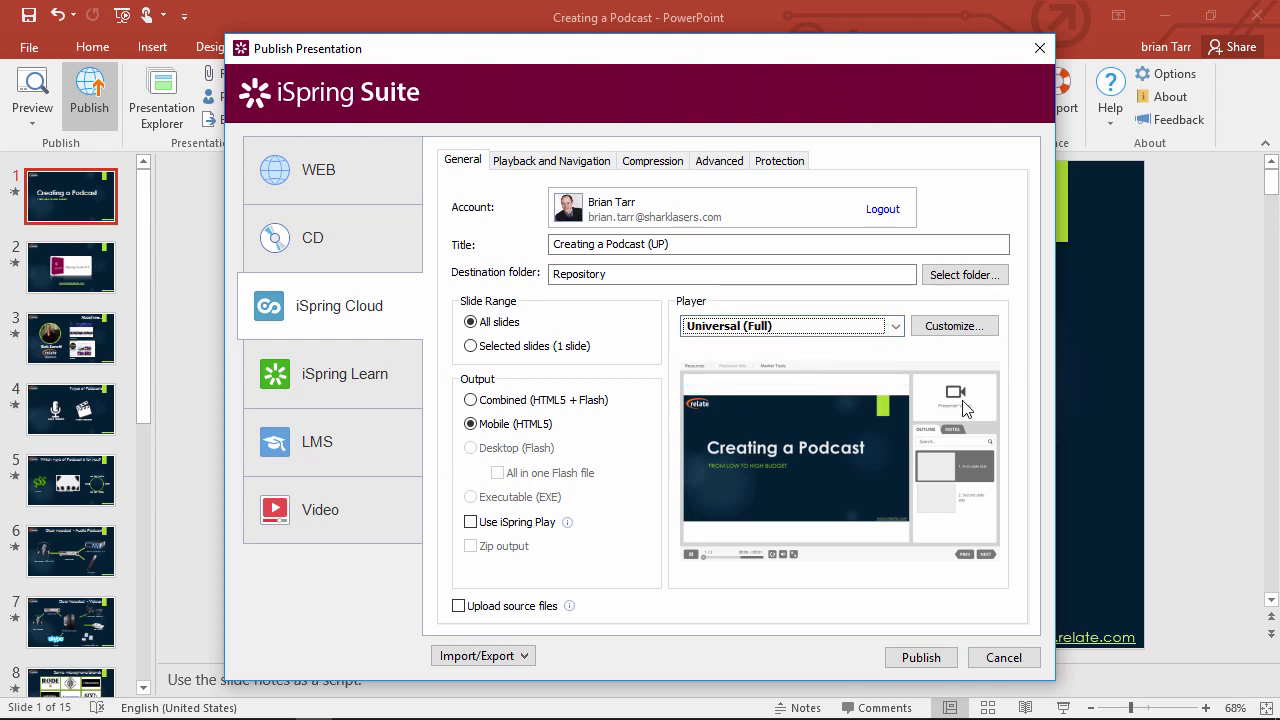
click(795, 330)
click(797, 362)
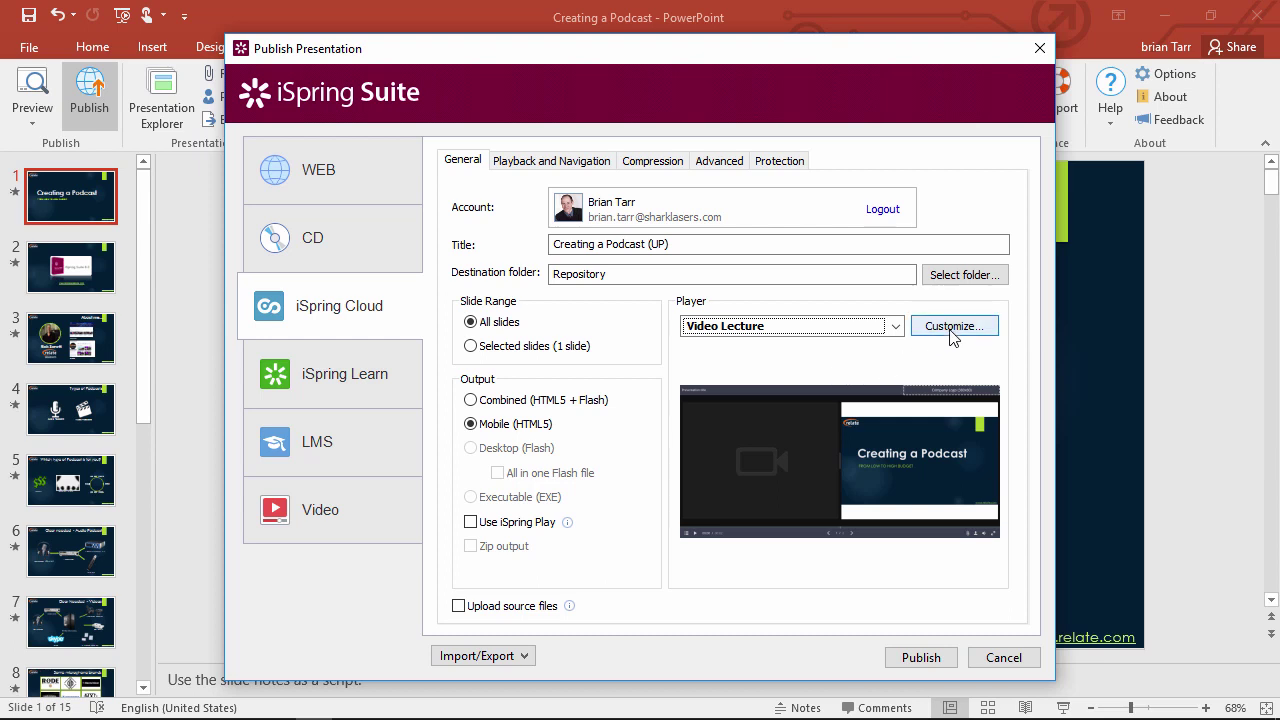
click(922, 662)
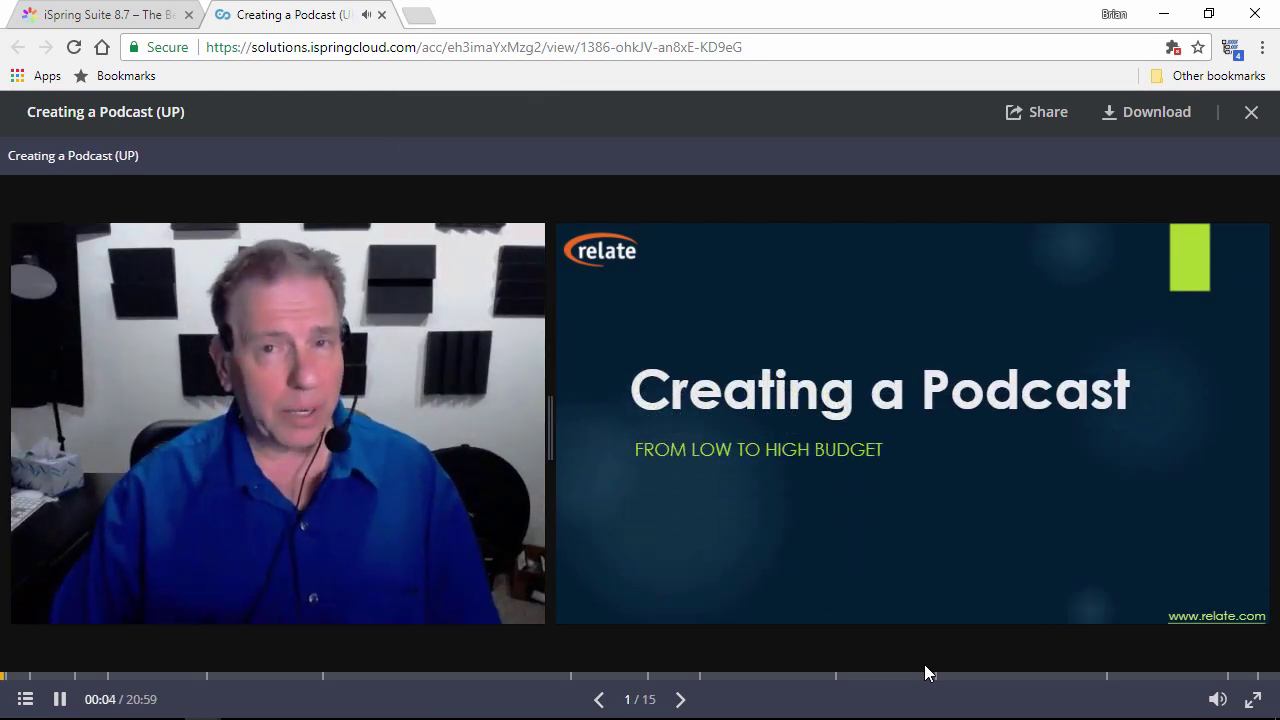
Step: Advance the published presentation to slide 4, Types of Podcasts, and enlarge the presenter video beside the slide
click(679, 700)
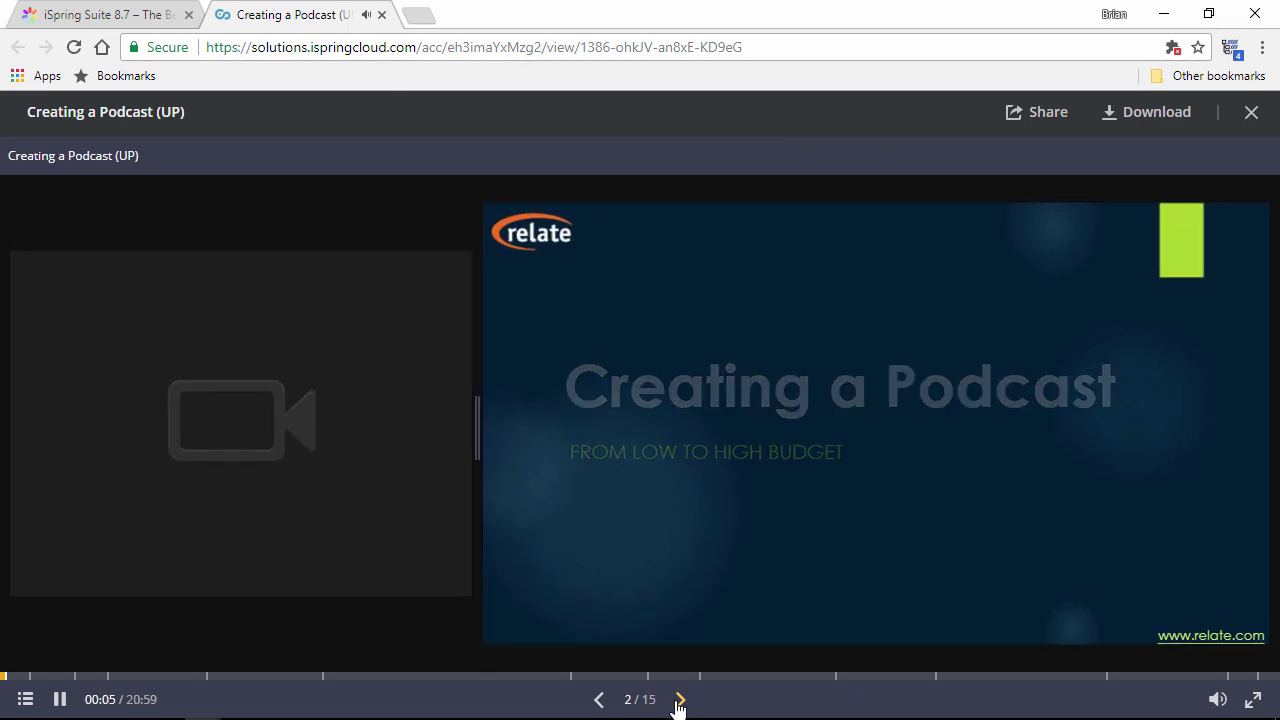
click(679, 700)
click(679, 700)
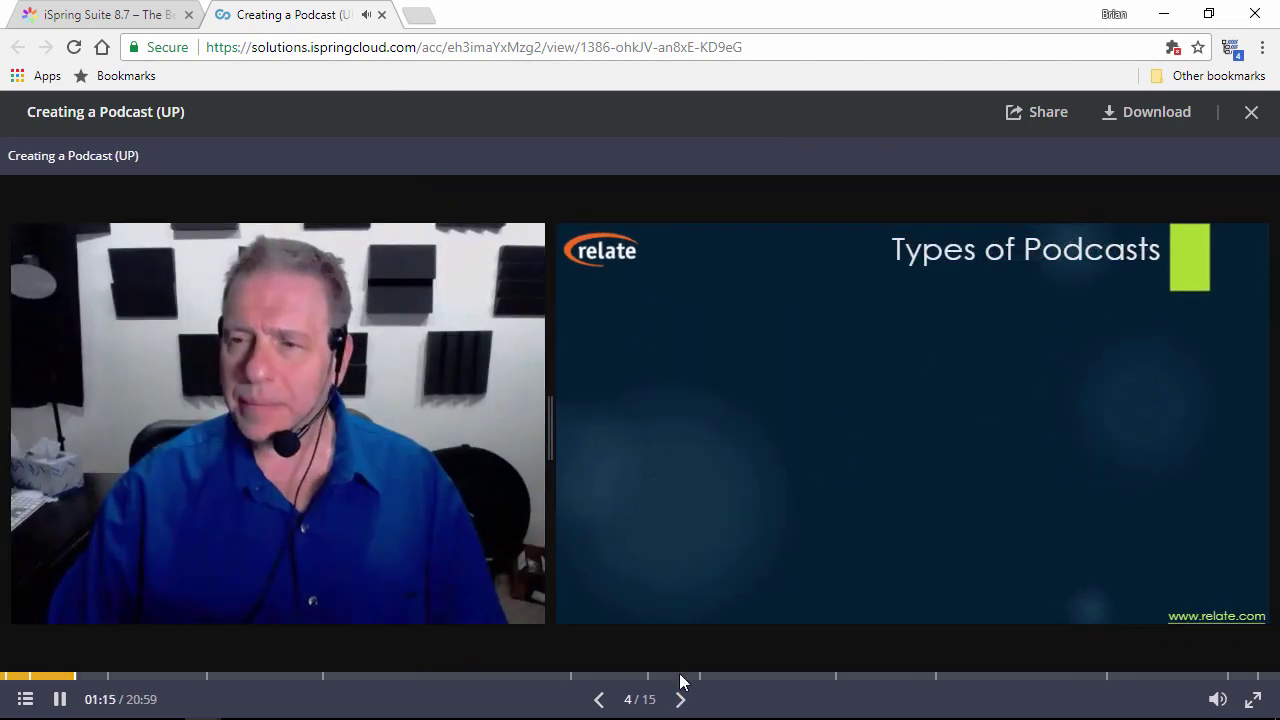
drag(549, 470, 620, 474)
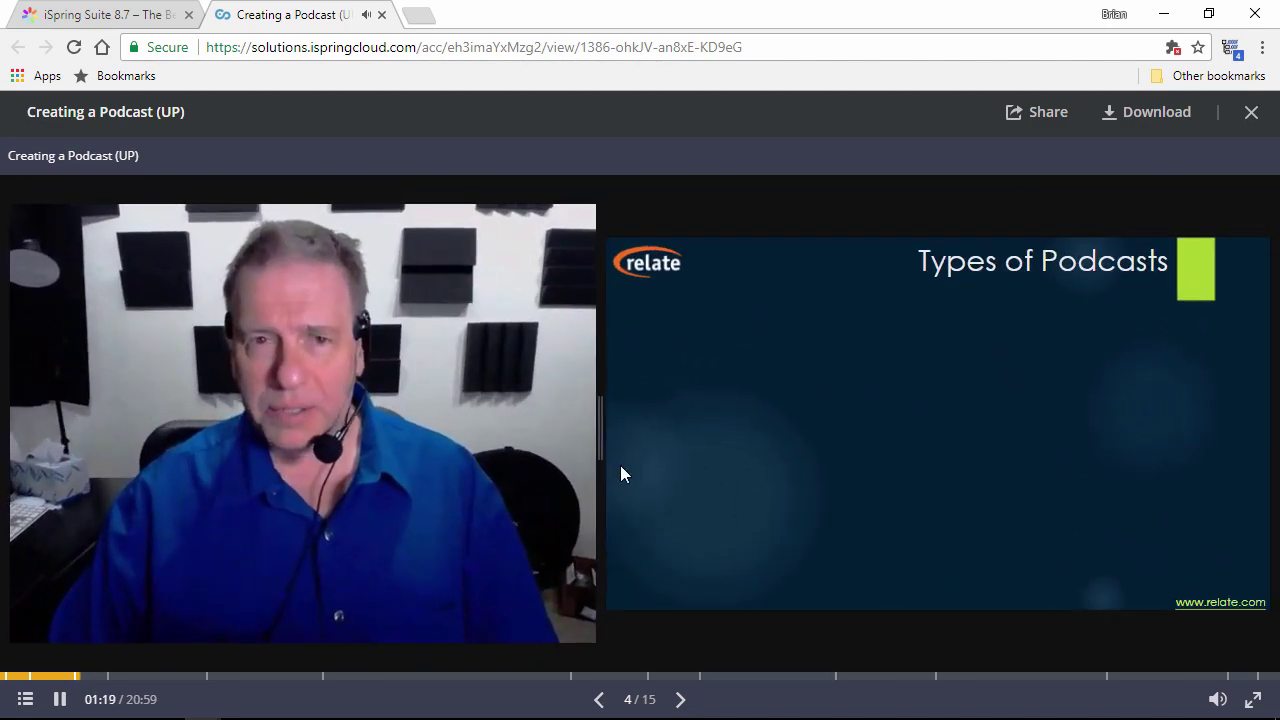
Step: Turn on link access for the published presentation and select its public link
click(1052, 125)
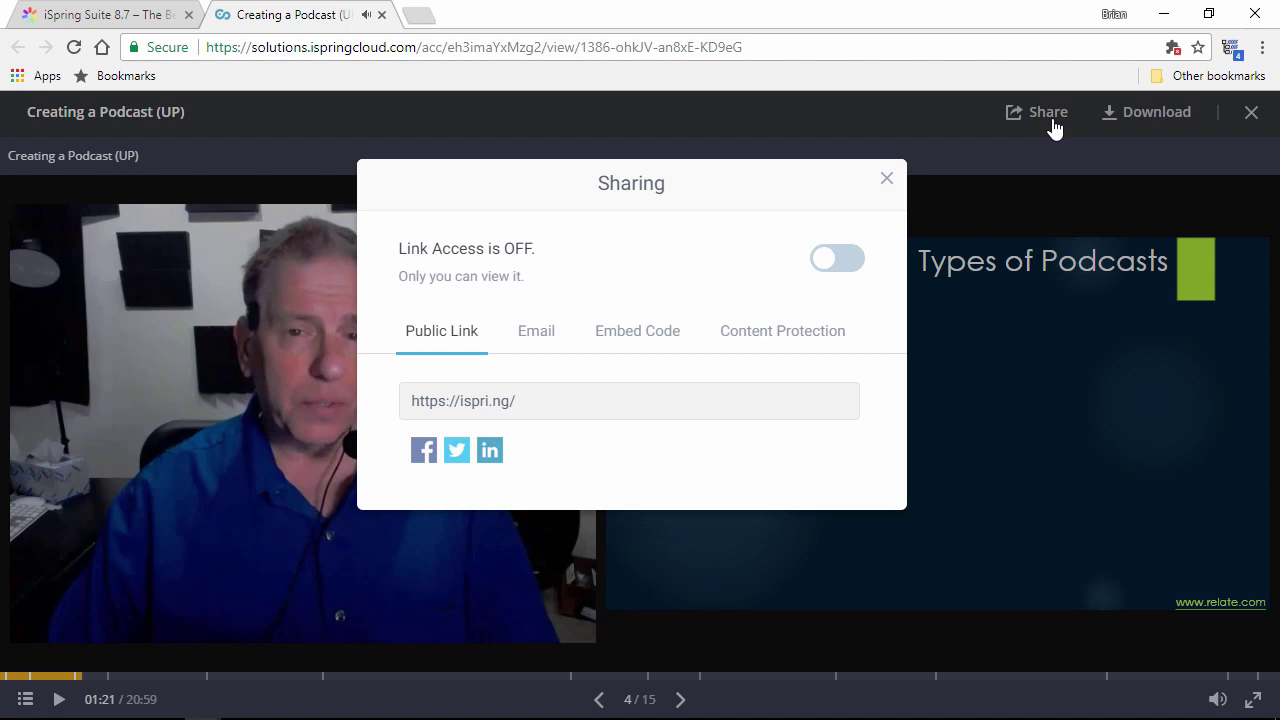
click(842, 270)
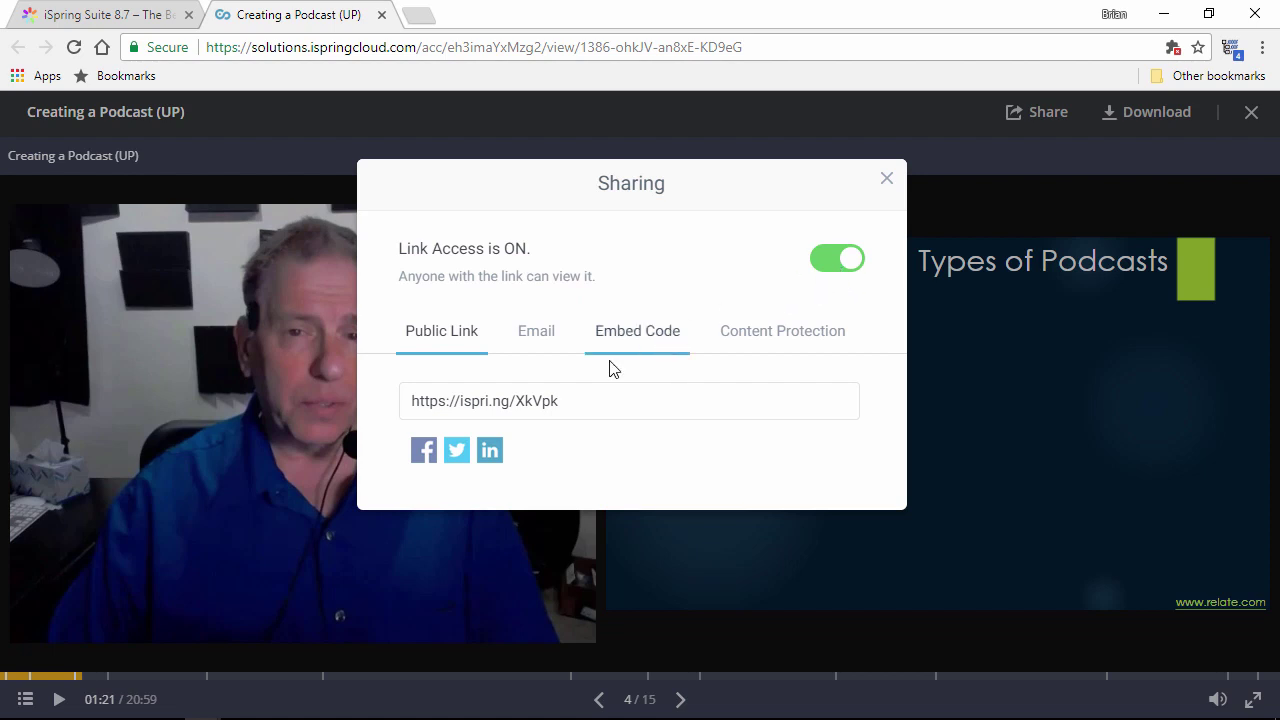
click(575, 406)
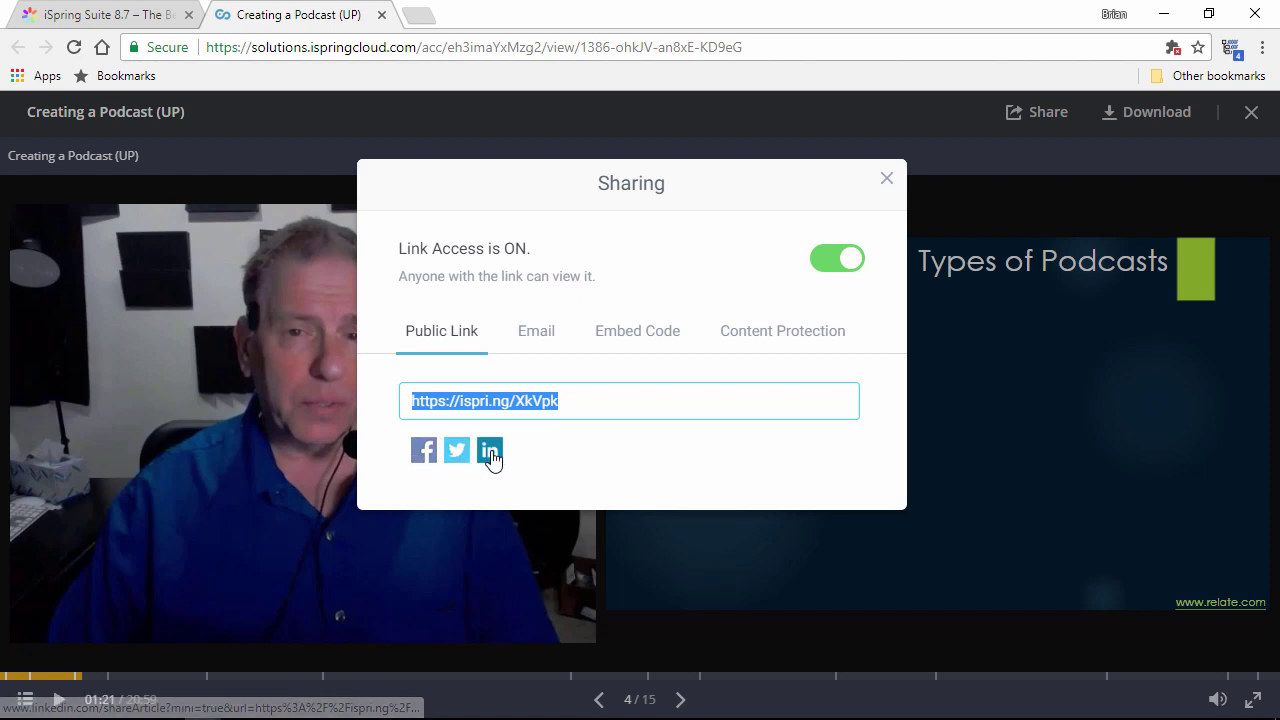
Step: Examine the email invitation and embedding options for sharing, and select the whole embed code
click(540, 336)
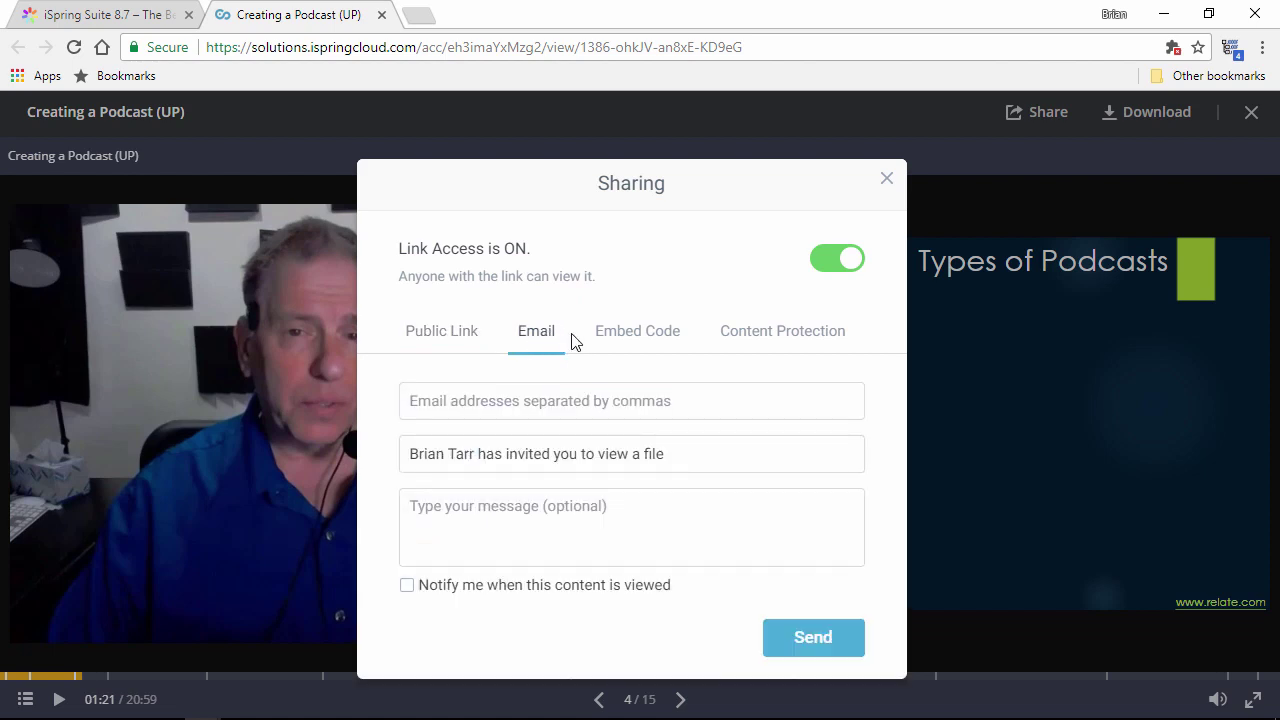
click(632, 338)
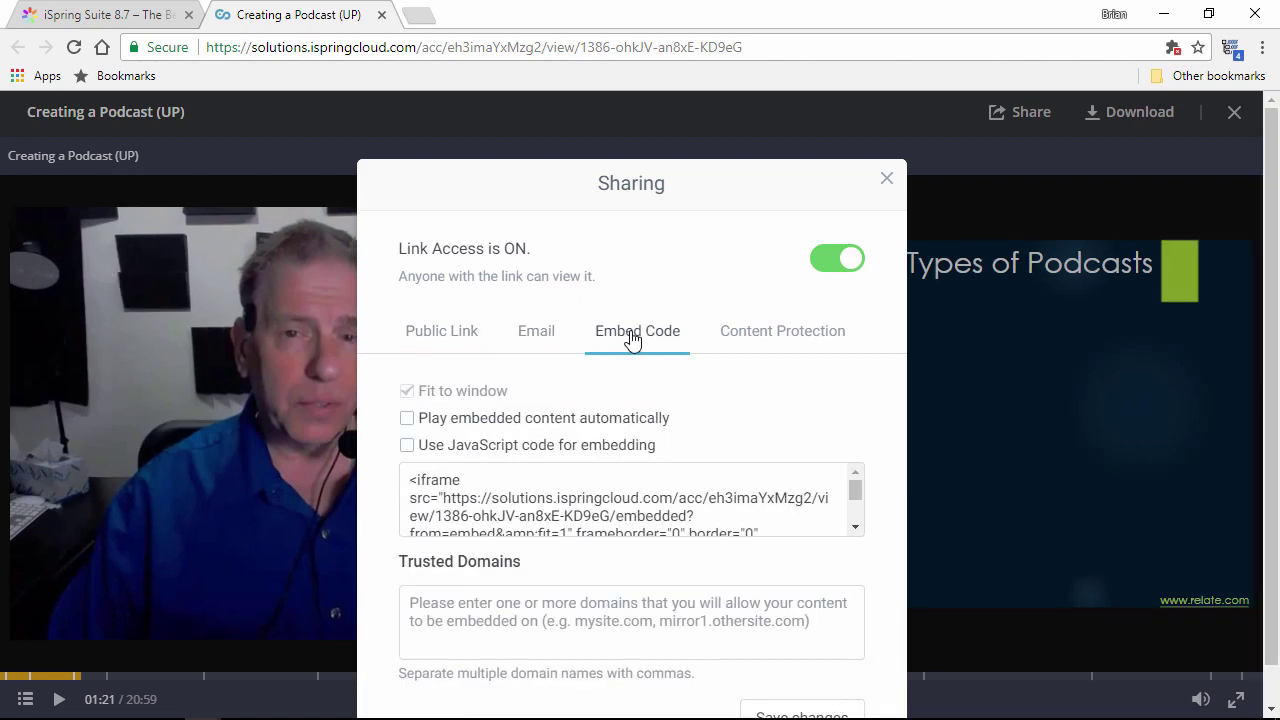
click(750, 517)
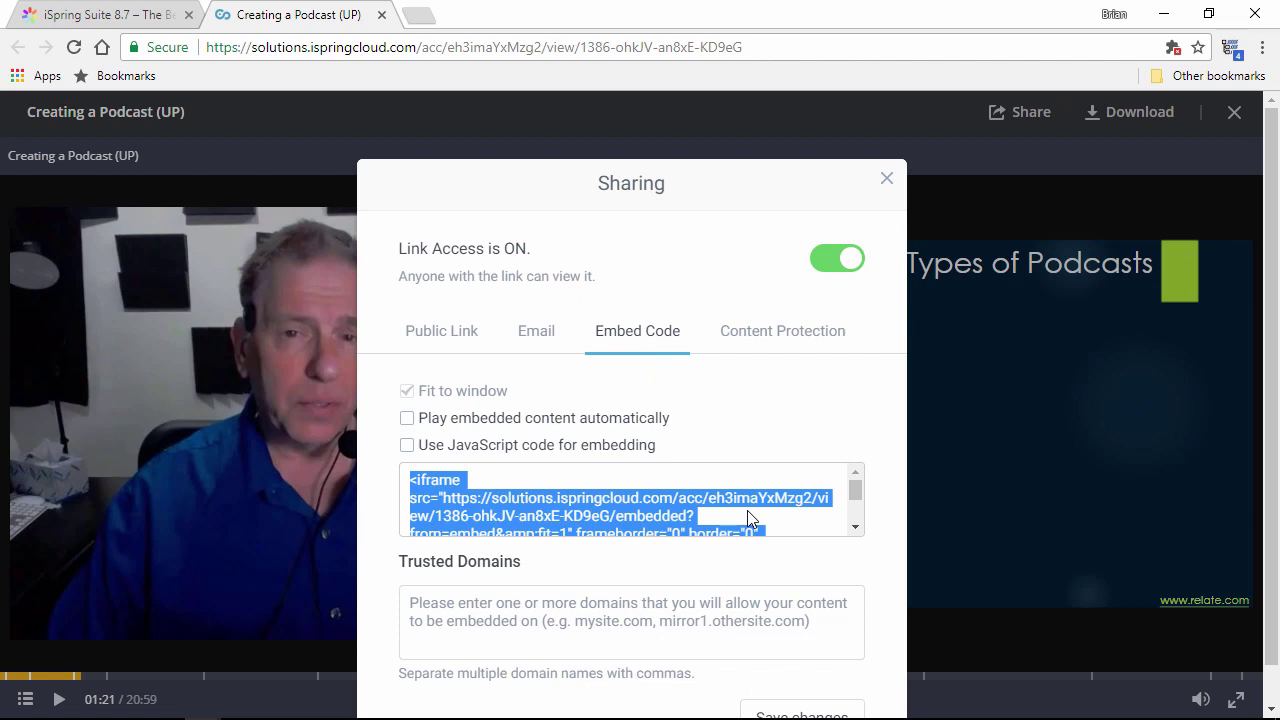
Step: In the content protection settings, leave password protection off and allow viewers to share and download the content
click(762, 332)
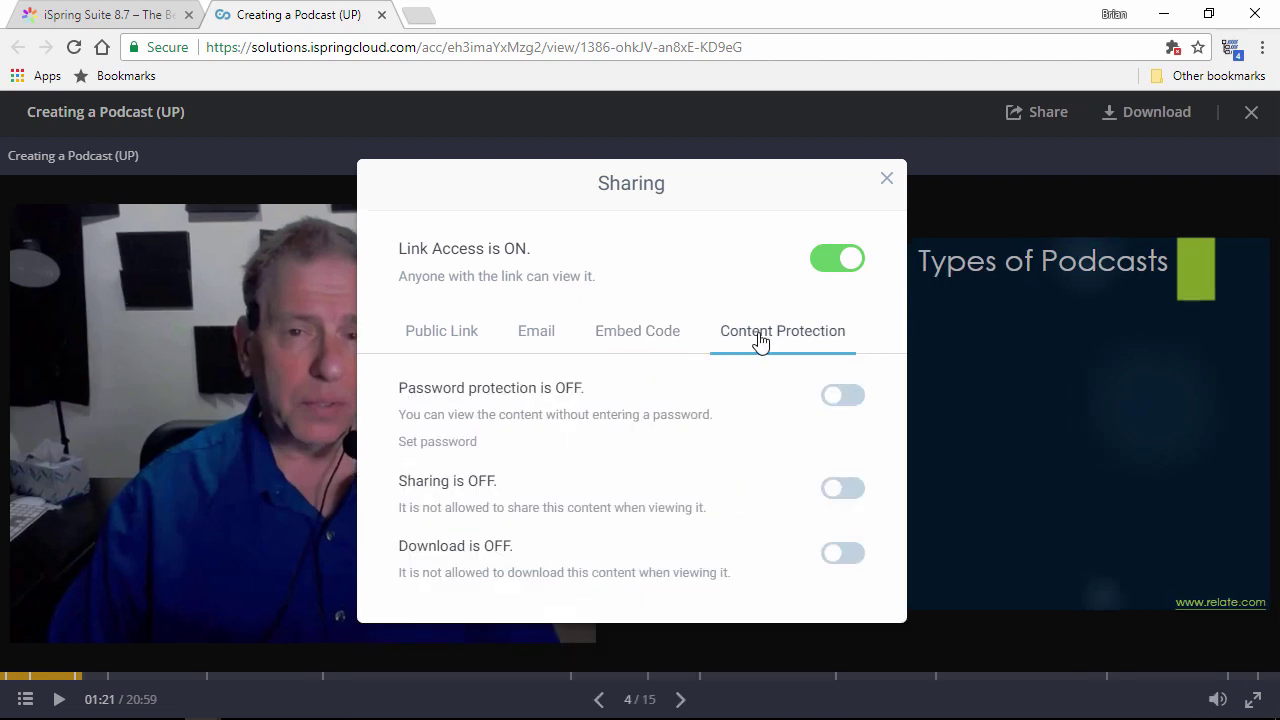
click(845, 399)
click(846, 406)
click(843, 495)
click(844, 560)
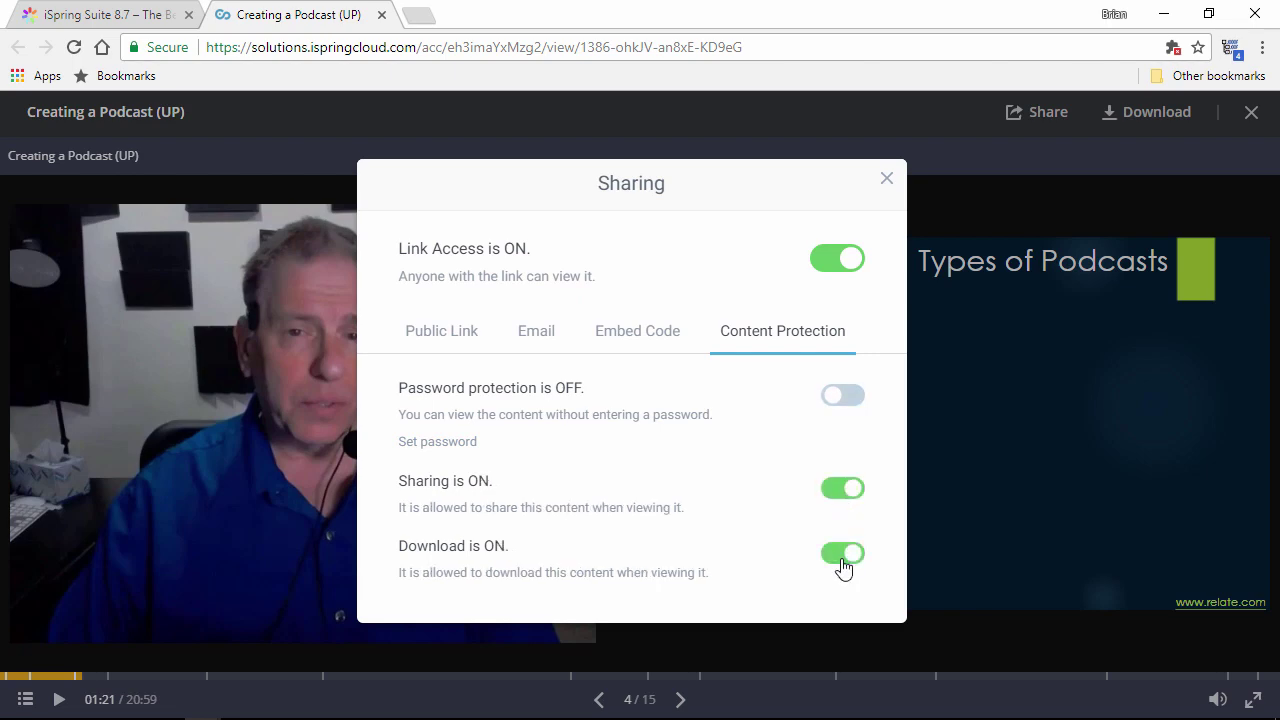